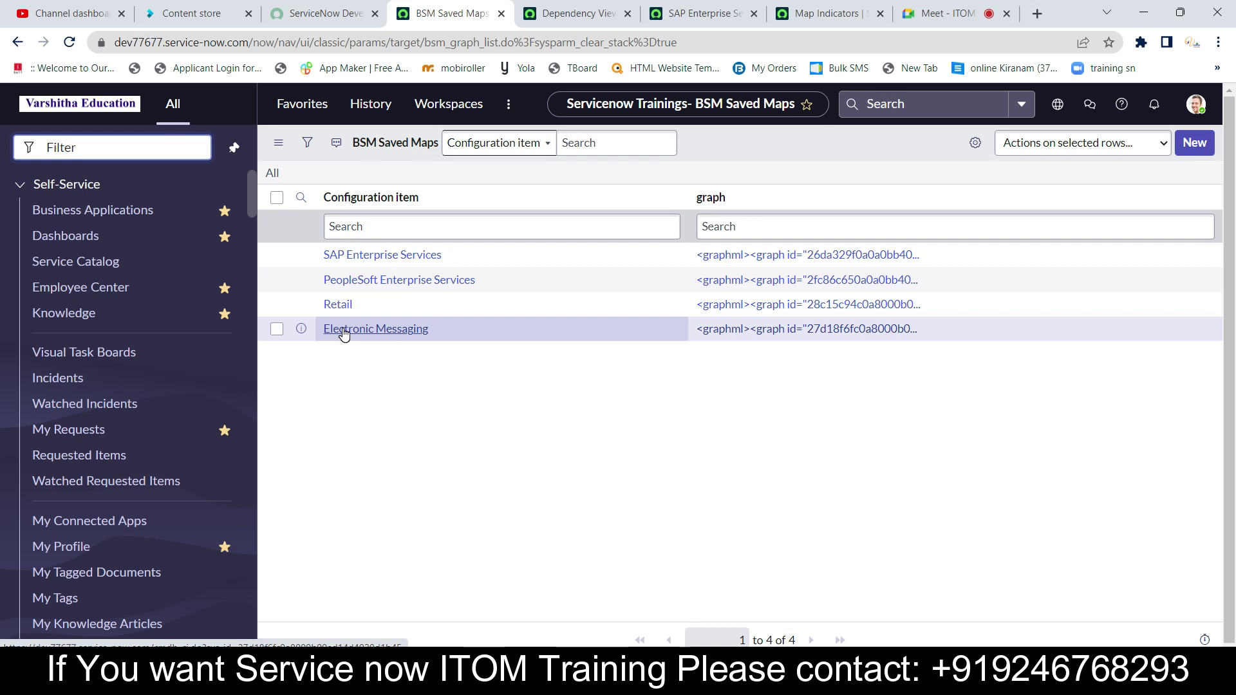
# Open the SAP Enterprise Services record from the saved maps and examine its details, related items and related links
pyautogui.click(368, 257)
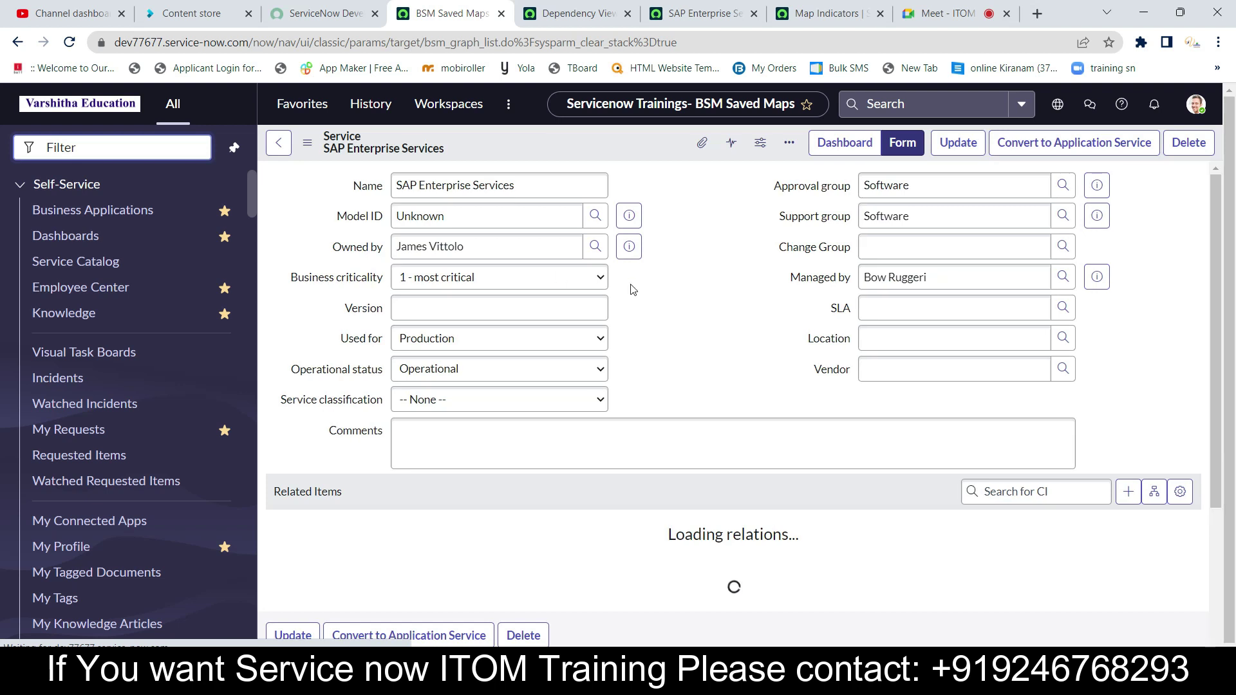
pyautogui.scroll(-5, 740, 270)
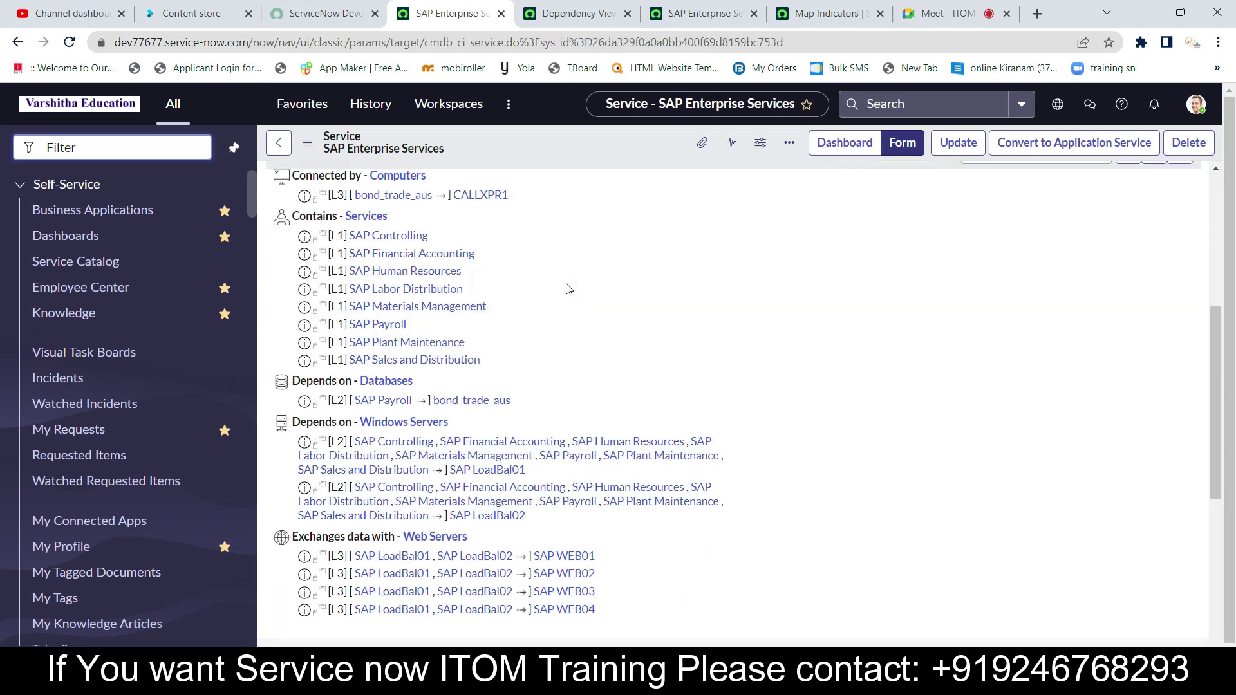
pyautogui.scroll(5, 568, 287)
pyautogui.scroll(-6, 601, 334)
pyautogui.scroll(-4, 607, 334)
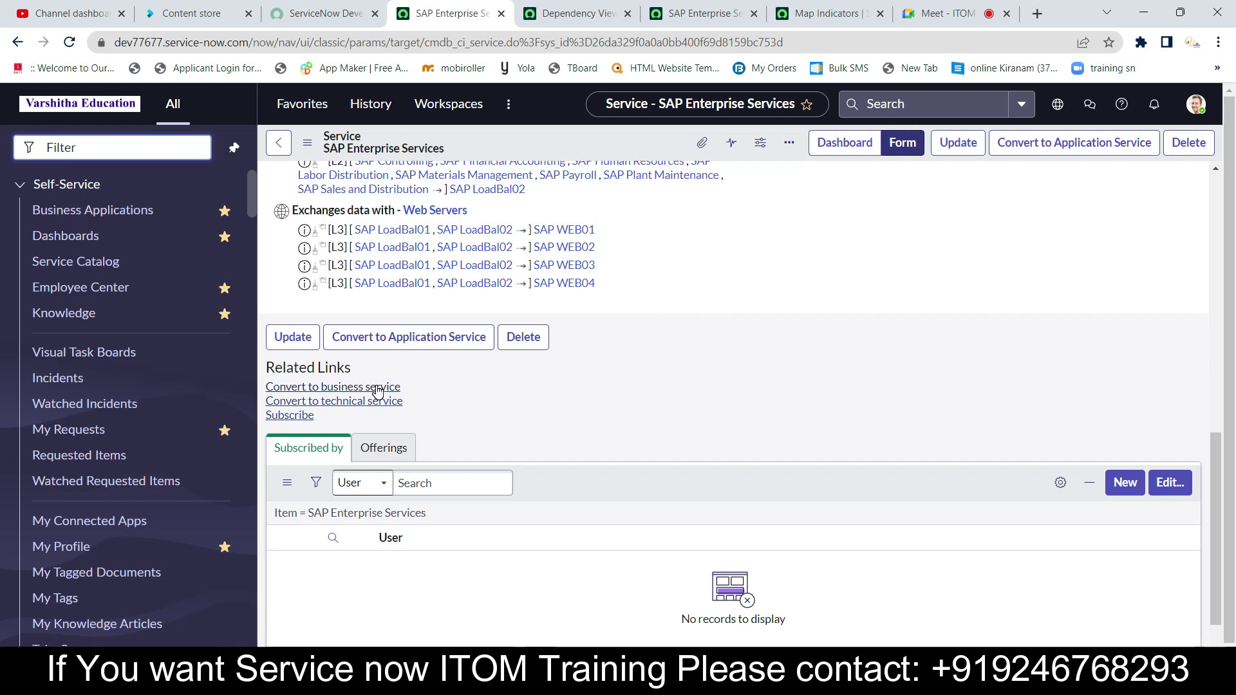
pyautogui.scroll(7, 506, 256)
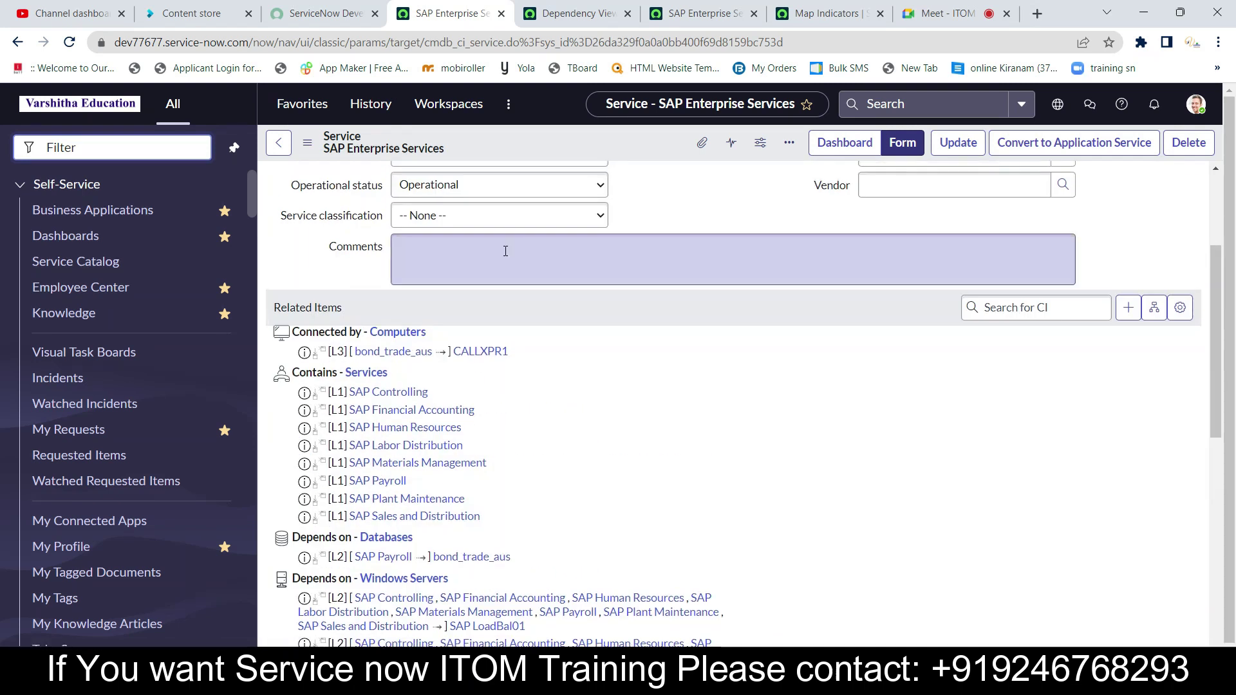
pyautogui.scroll(3, 557, 384)
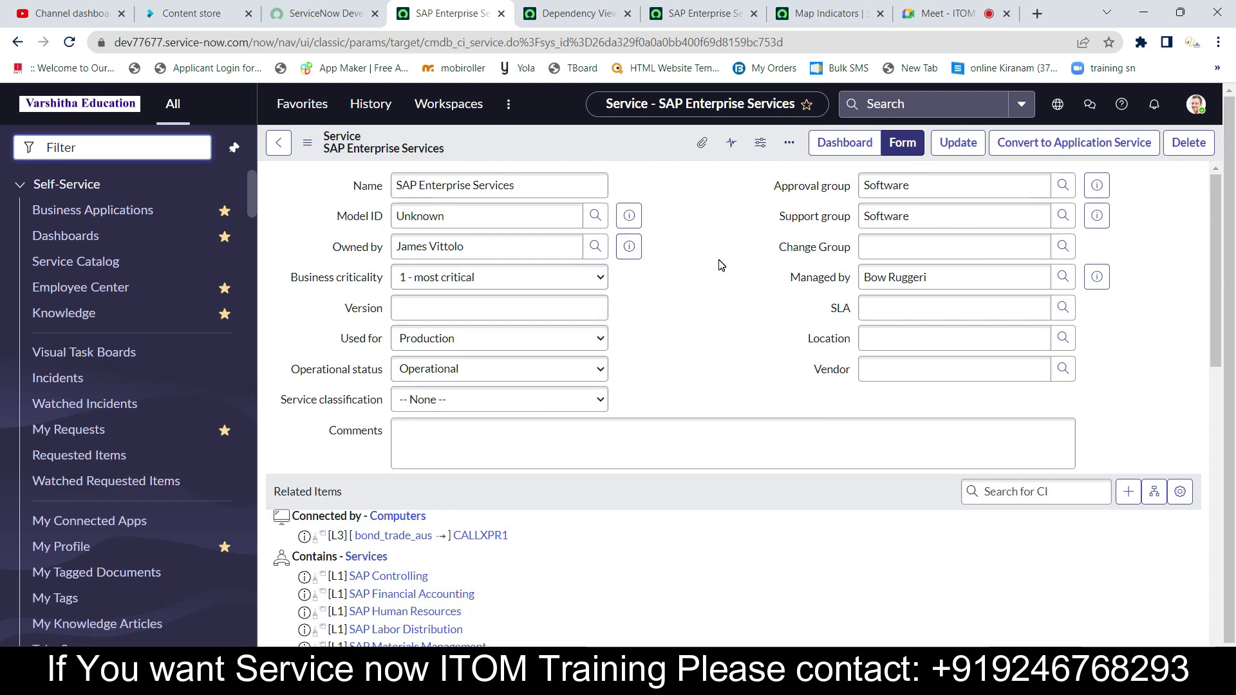
# View the SAP Enterprise Services dashboard, examine its completeness and relationship widgets, and return to the saved maps list
pyautogui.click(862, 147)
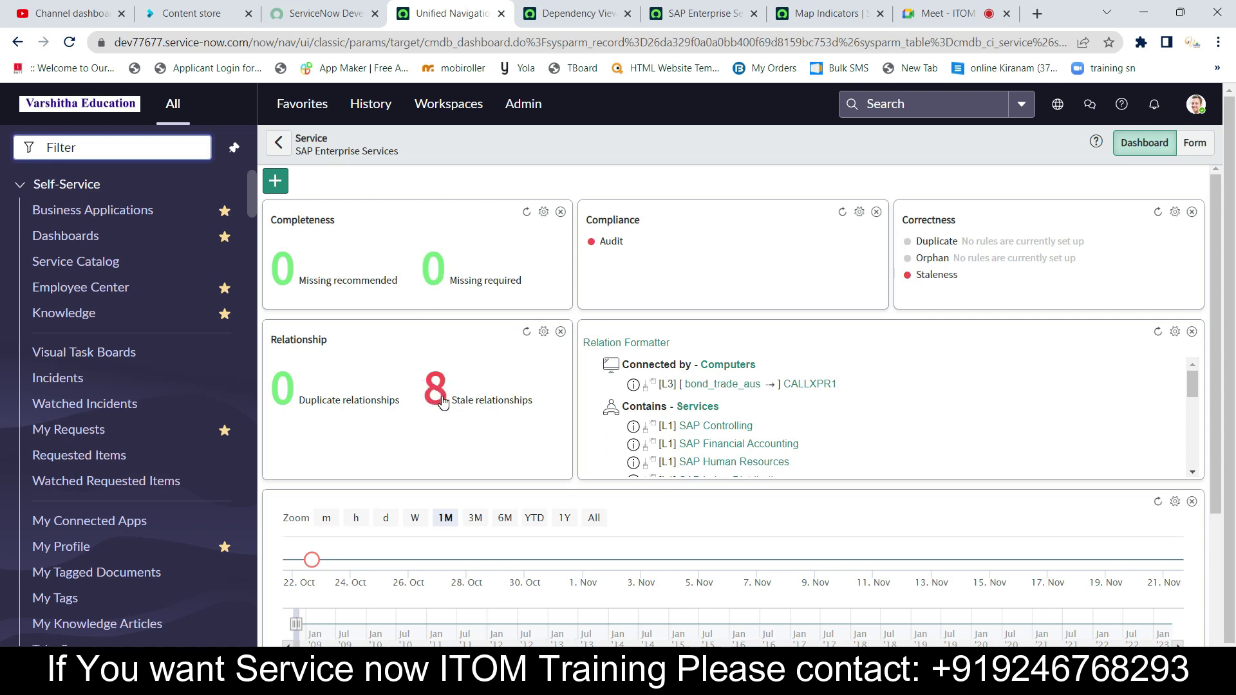
pyautogui.scroll(-1, 442, 401)
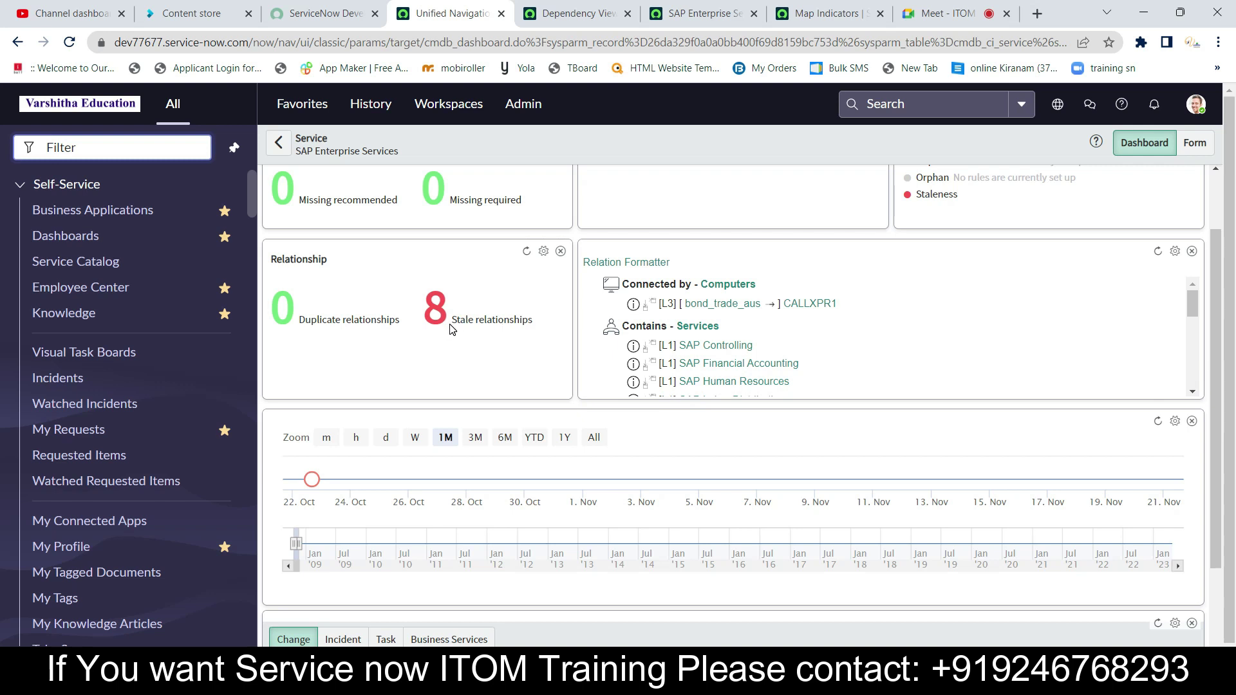
pyautogui.scroll(-1, 634, 323)
pyautogui.scroll(1, 633, 323)
pyautogui.click(277, 146)
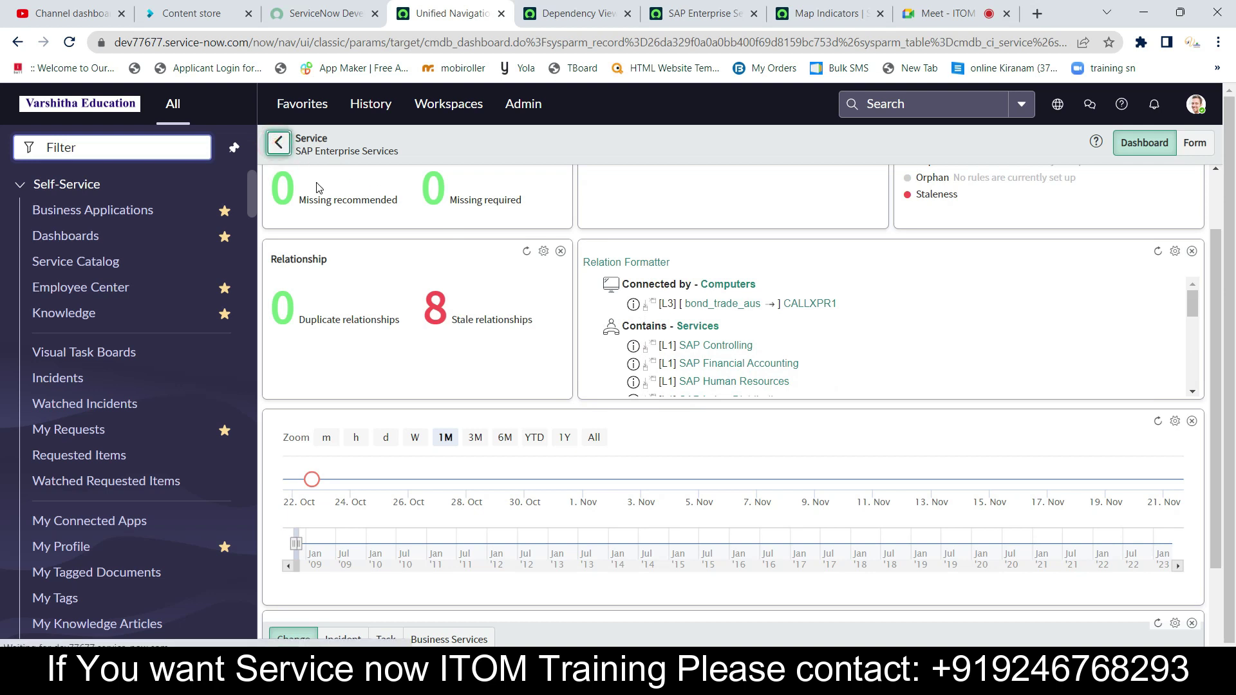
# Check the map actions table name on the PowerPoint slide, and open the table in ServiceNow with bsm_action.list
pyautogui.click(147, 152)
pyautogui.hotkey('alt', 'Tab')
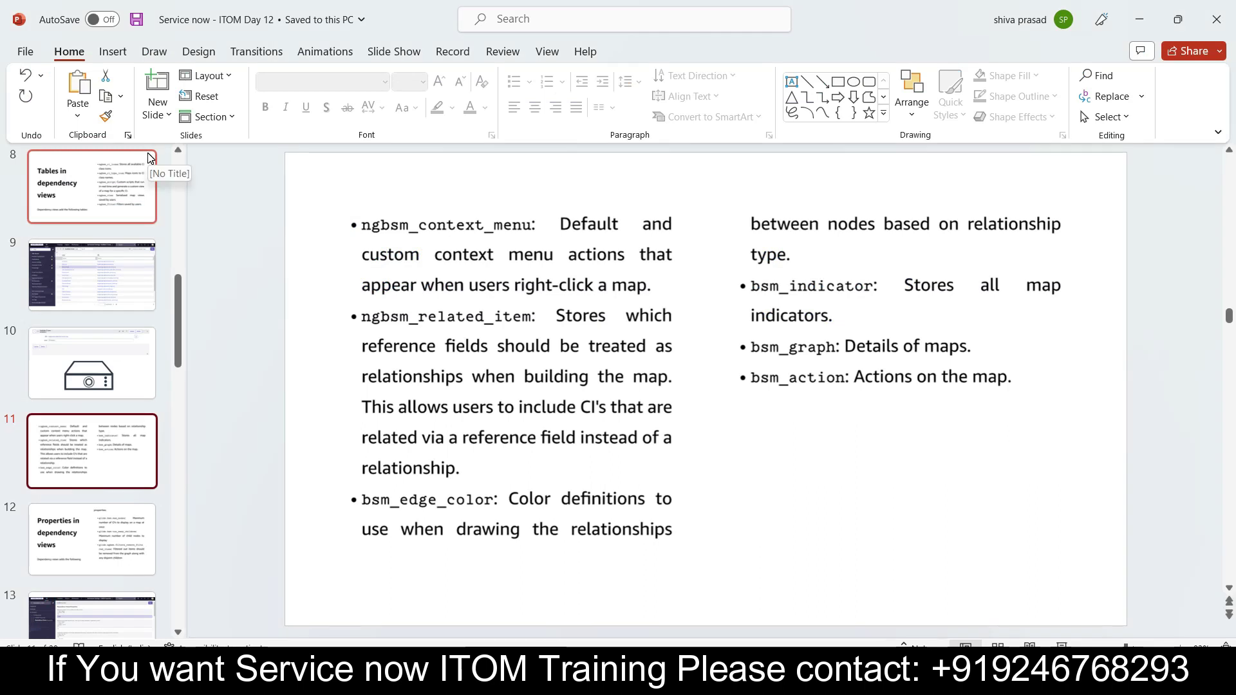
pyautogui.hotkey('alt', 'Tab')
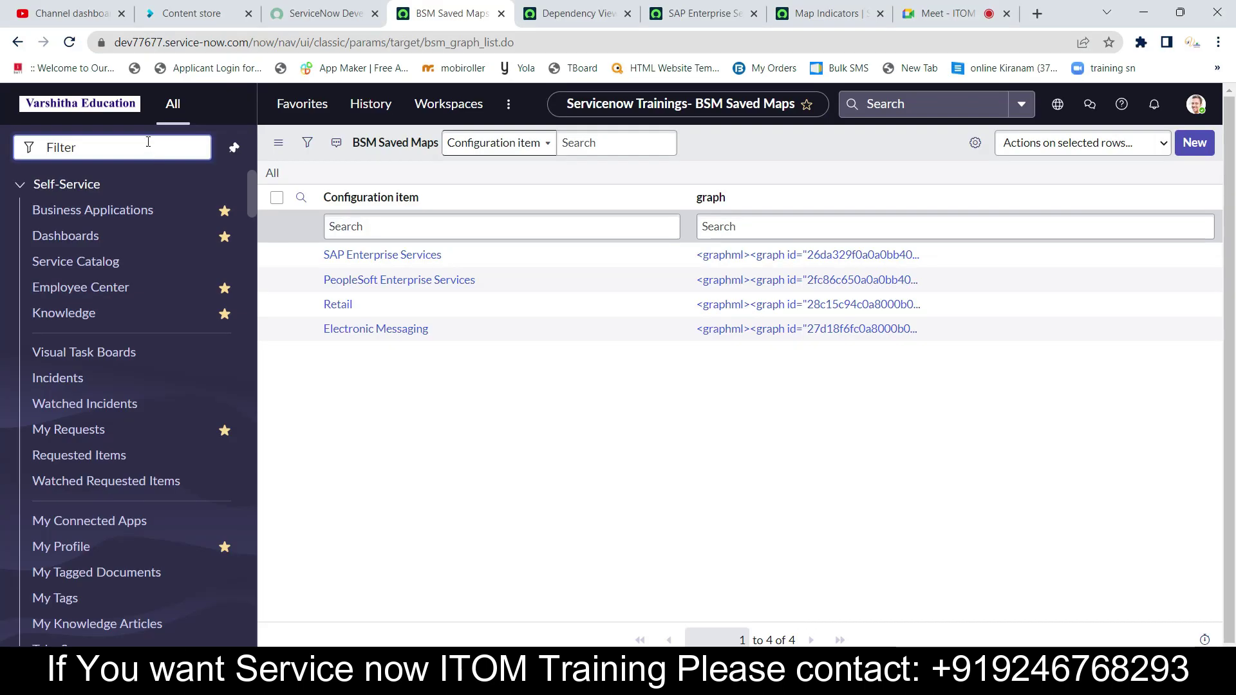
pyautogui.click(76, 147)
pyautogui.write('bsm_action.list')
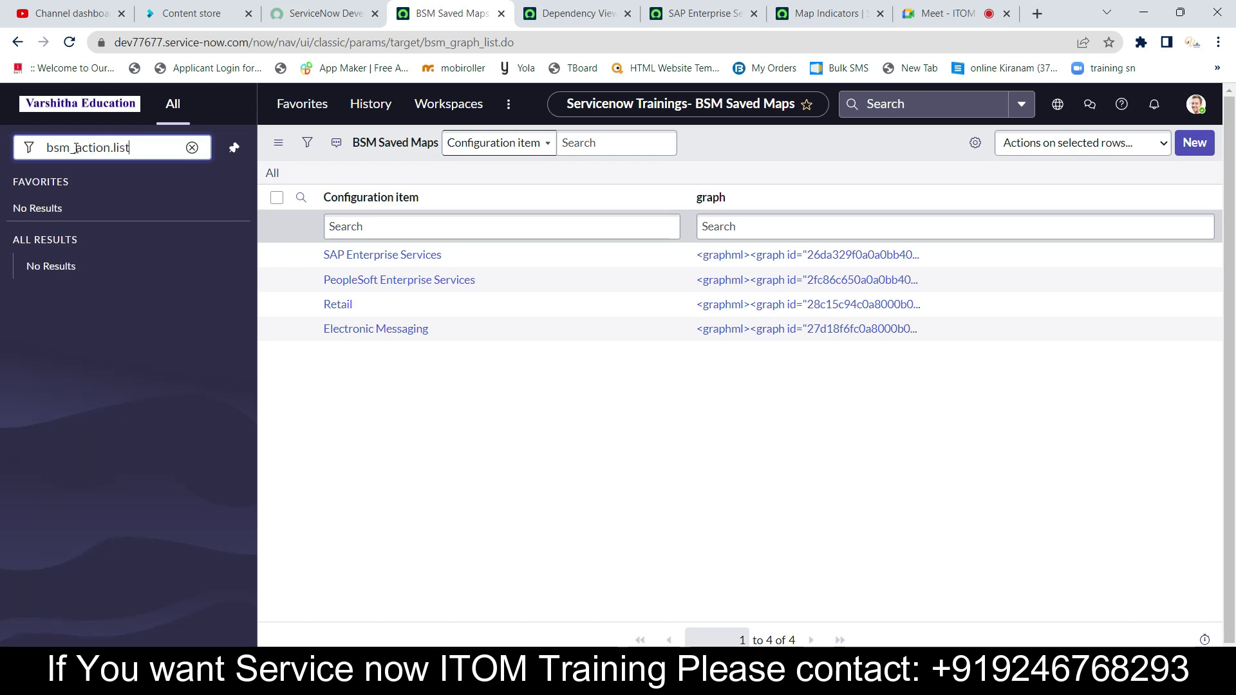
pyautogui.press('Return')
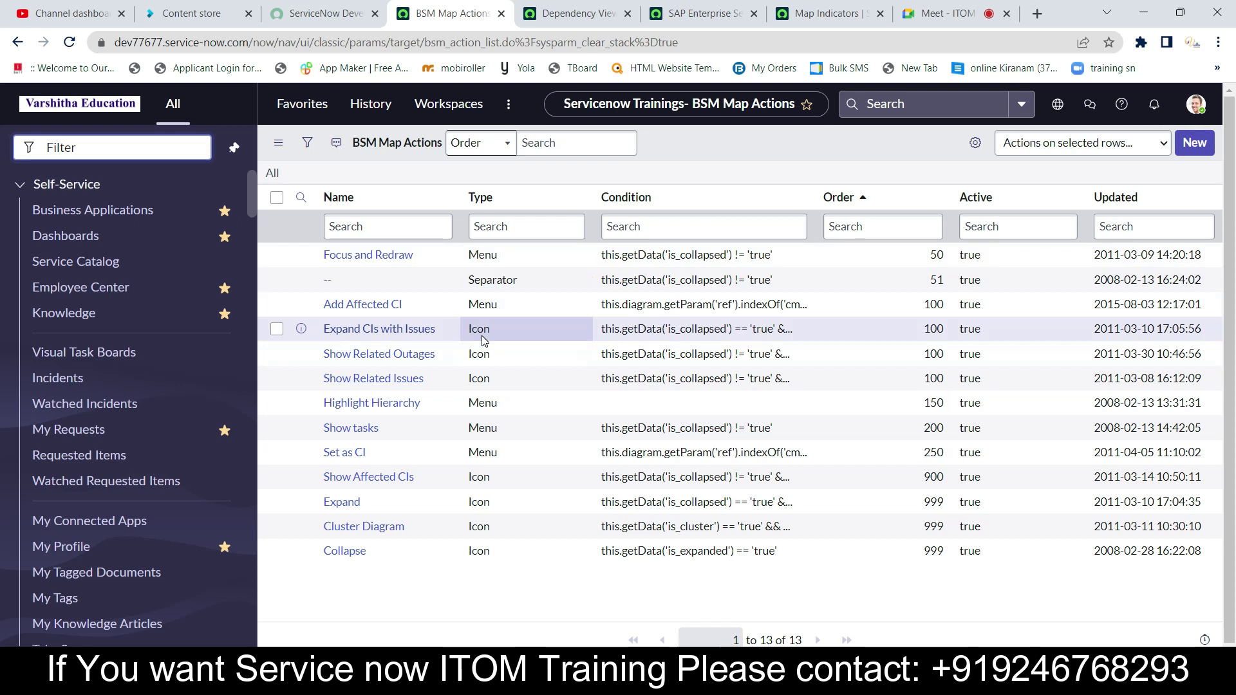
# Open the Expand CIs with Issues map action and examine its type options and script
pyautogui.click(386, 330)
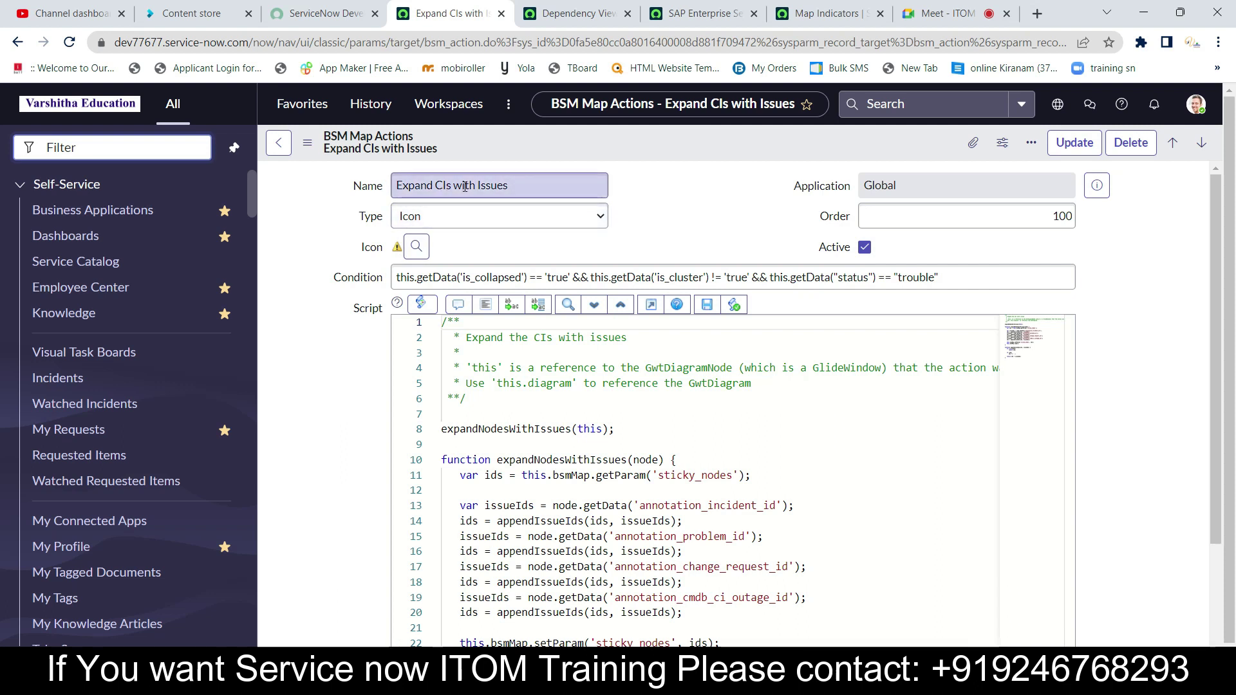
pyautogui.click(418, 216)
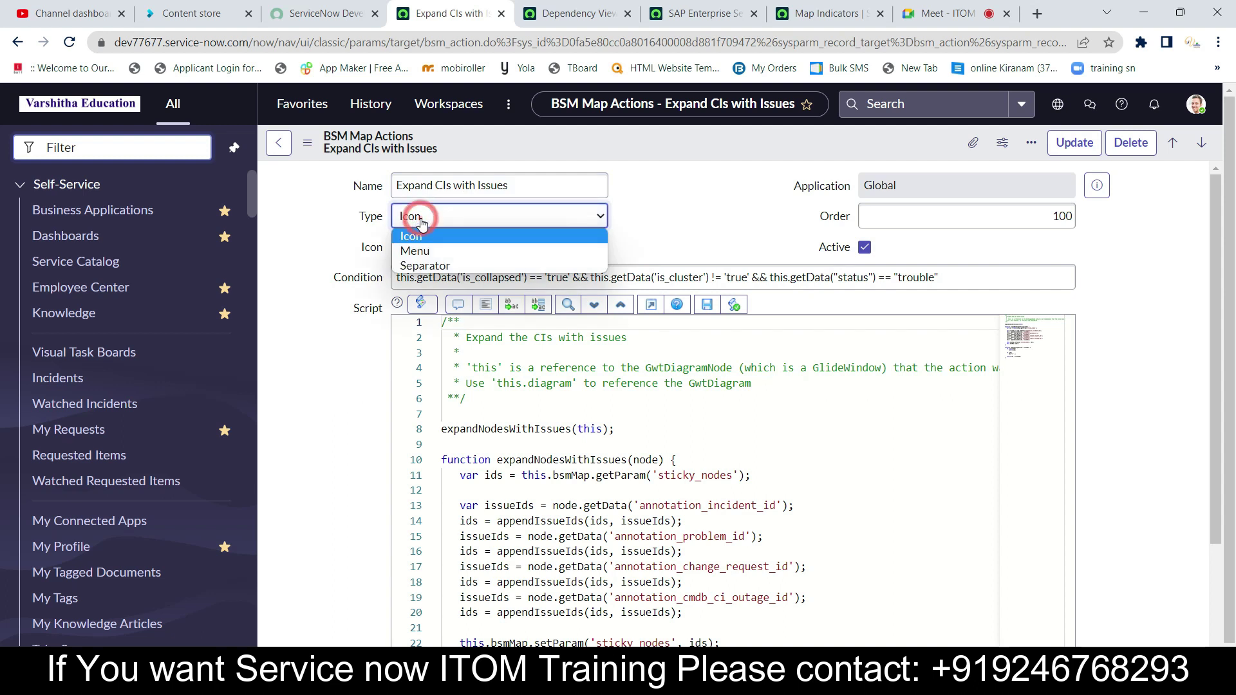
pyautogui.click(419, 217)
pyautogui.scroll(-2, 380, 296)
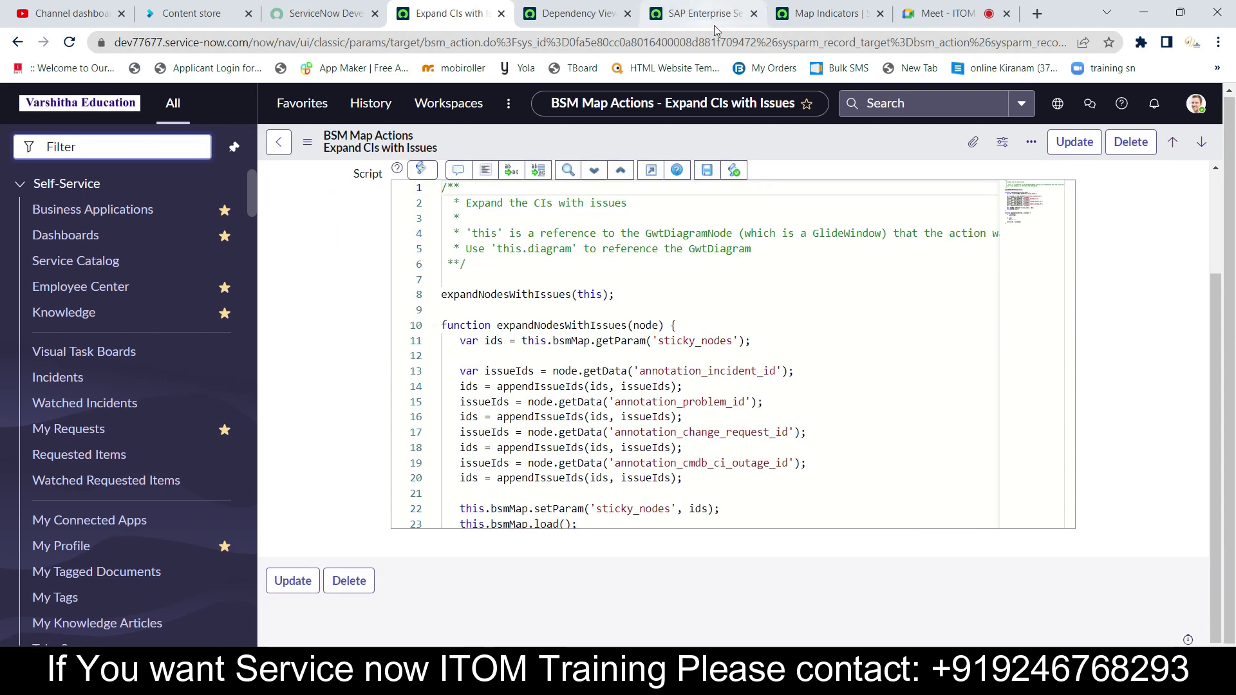
# Zoom in on the SAP Enterprise Services dependency map and examine the icons under the SAP Human Resources node
pyautogui.click(566, 16)
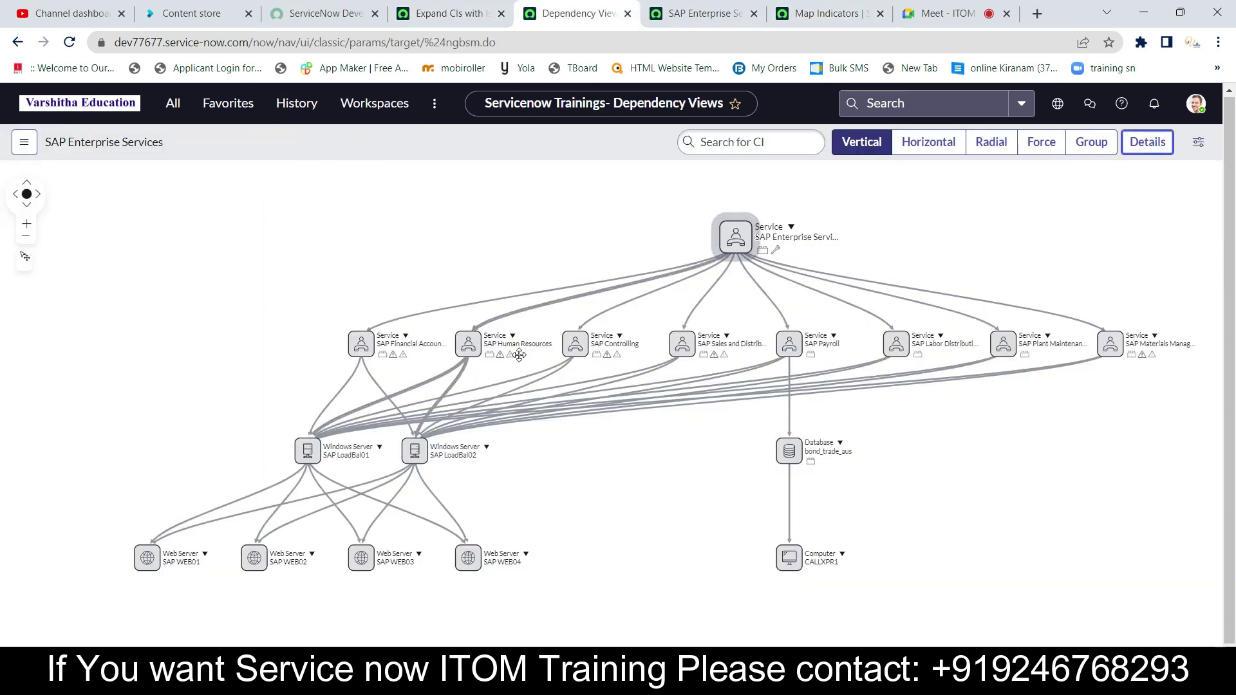
pyautogui.moveTo(502, 360)
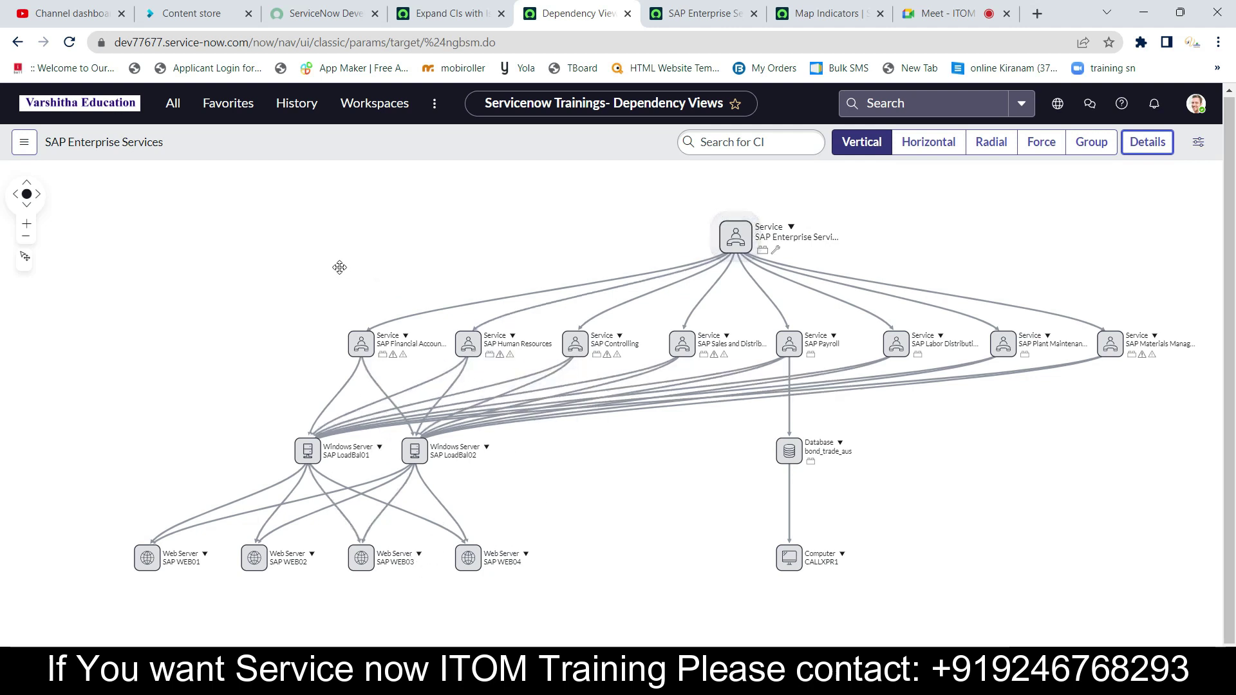
pyautogui.scroll(3, 480, 282)
pyautogui.scroll(3, 483, 334)
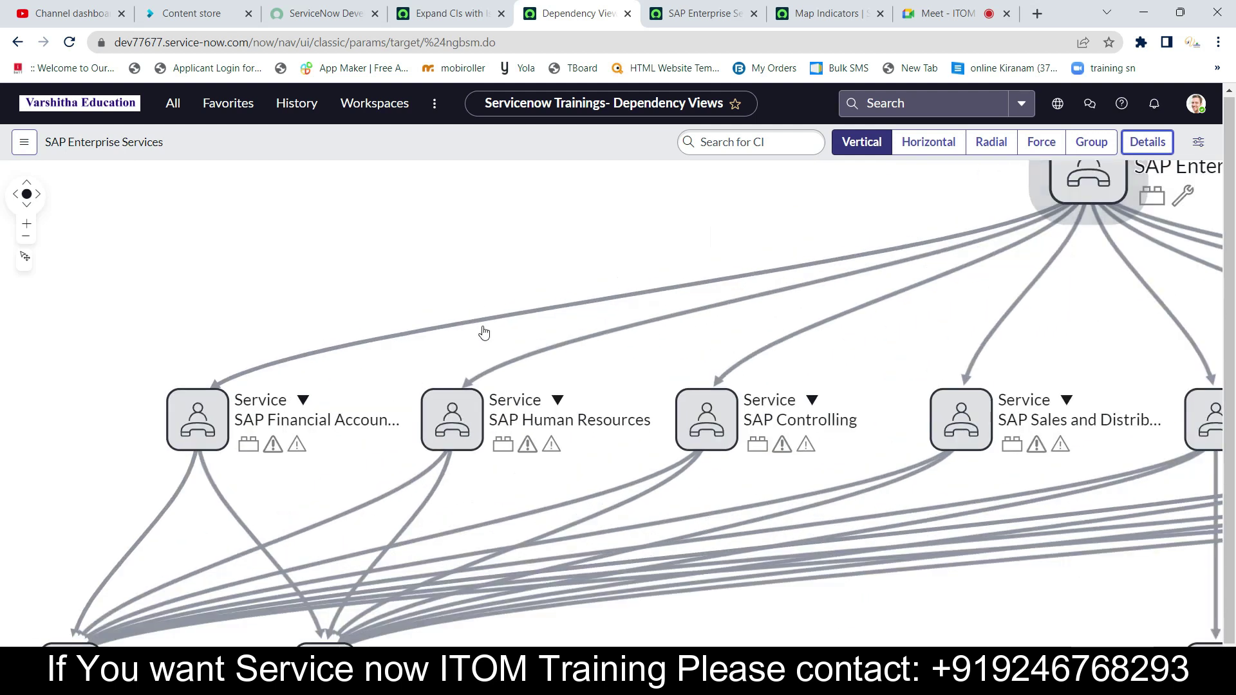
pyautogui.moveTo(686, 411); pyautogui.dragTo(652, 342)
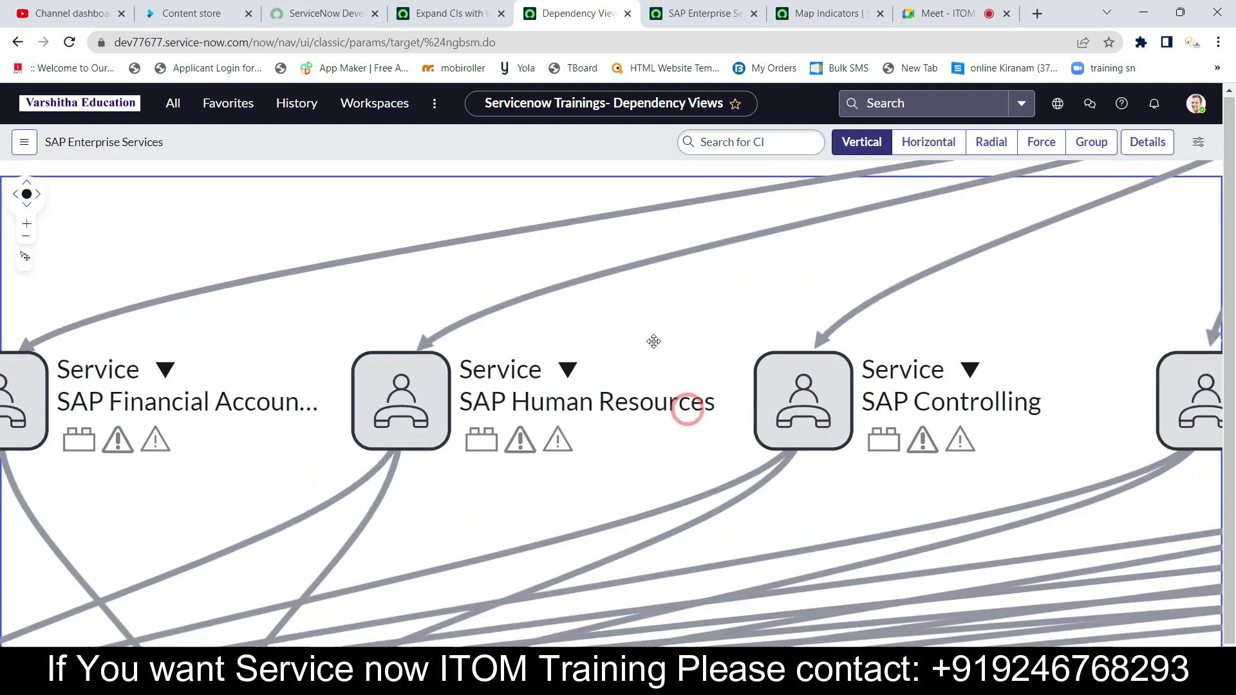
pyautogui.moveTo(521, 453)
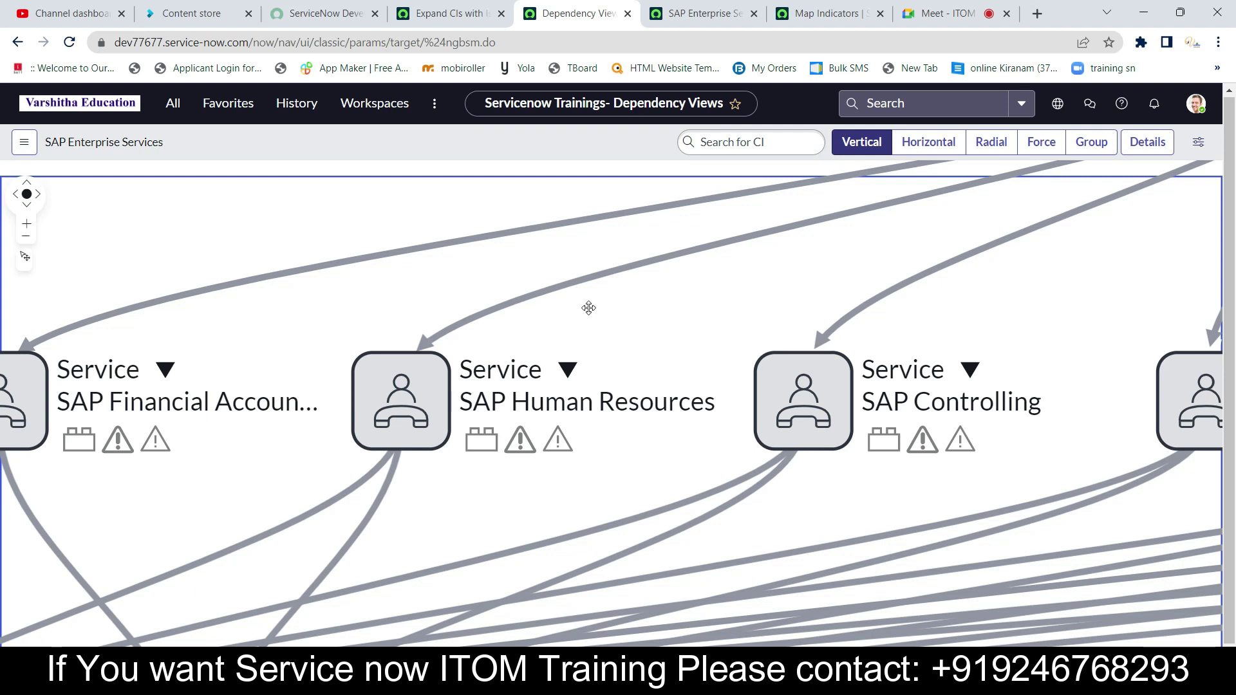
# Switch to PowerPoint, present the table descriptions and the Properties in dependency views slide, and end the slide show
pyautogui.hotkey('alt', 'Tab')
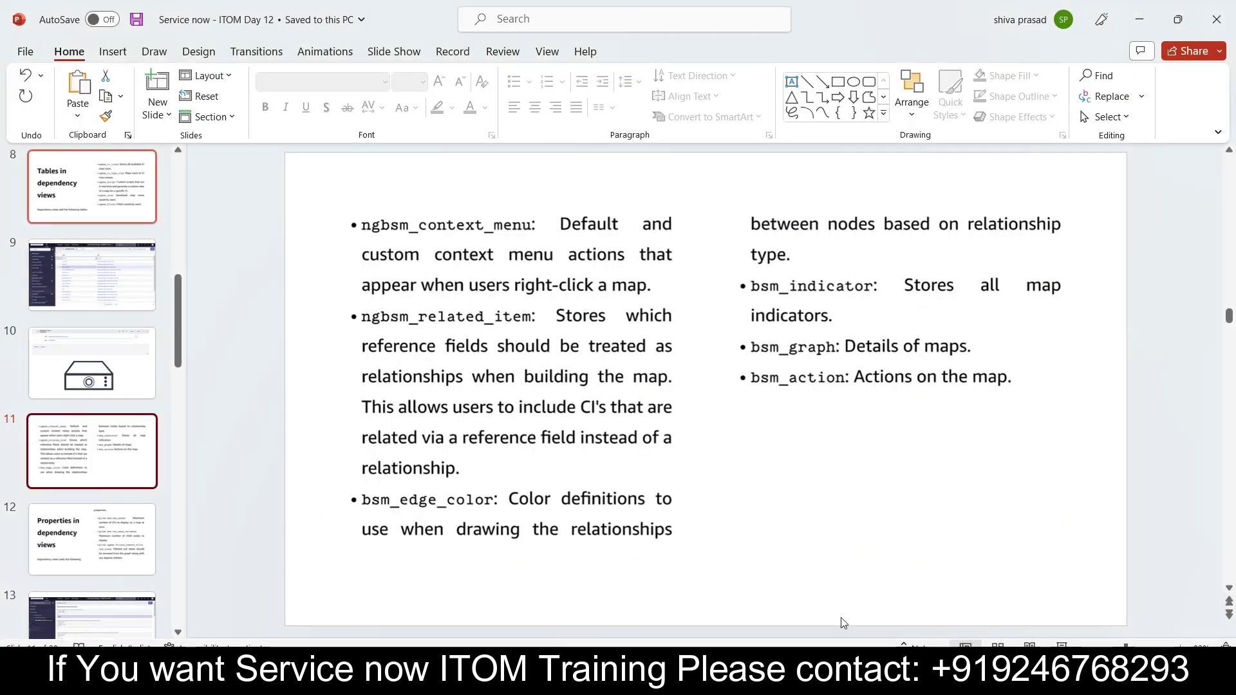
pyautogui.hotkey('shift', 'F5')
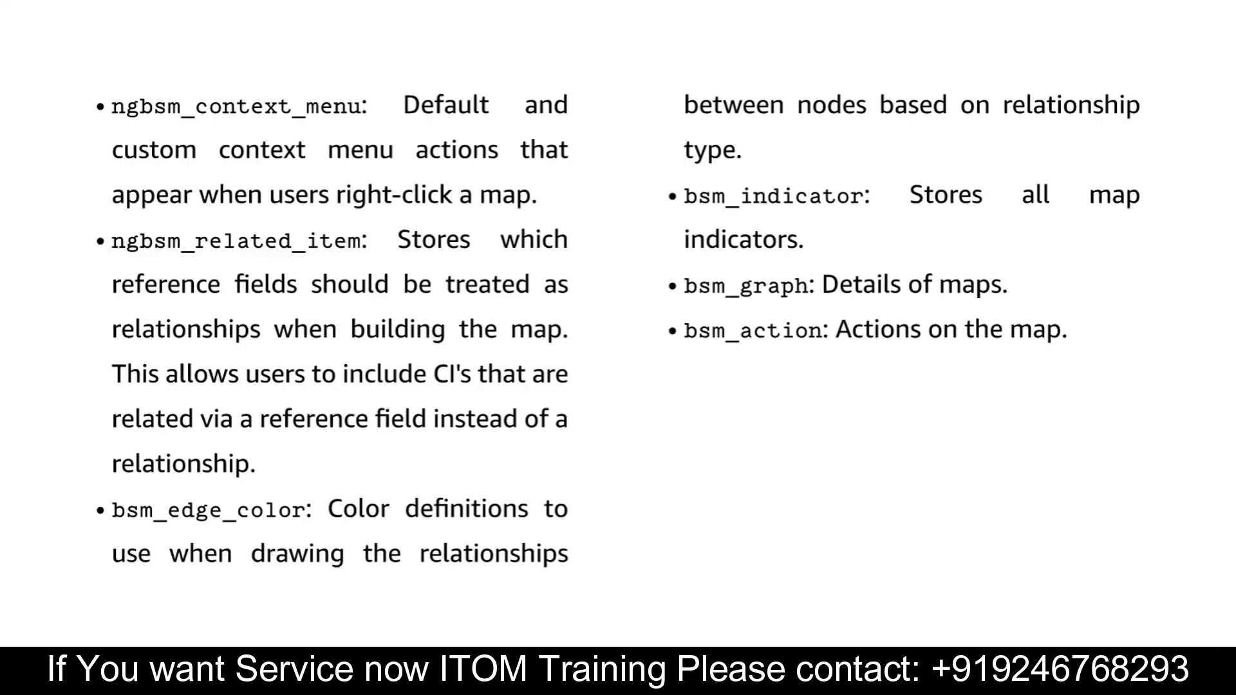
pyautogui.press('Right')
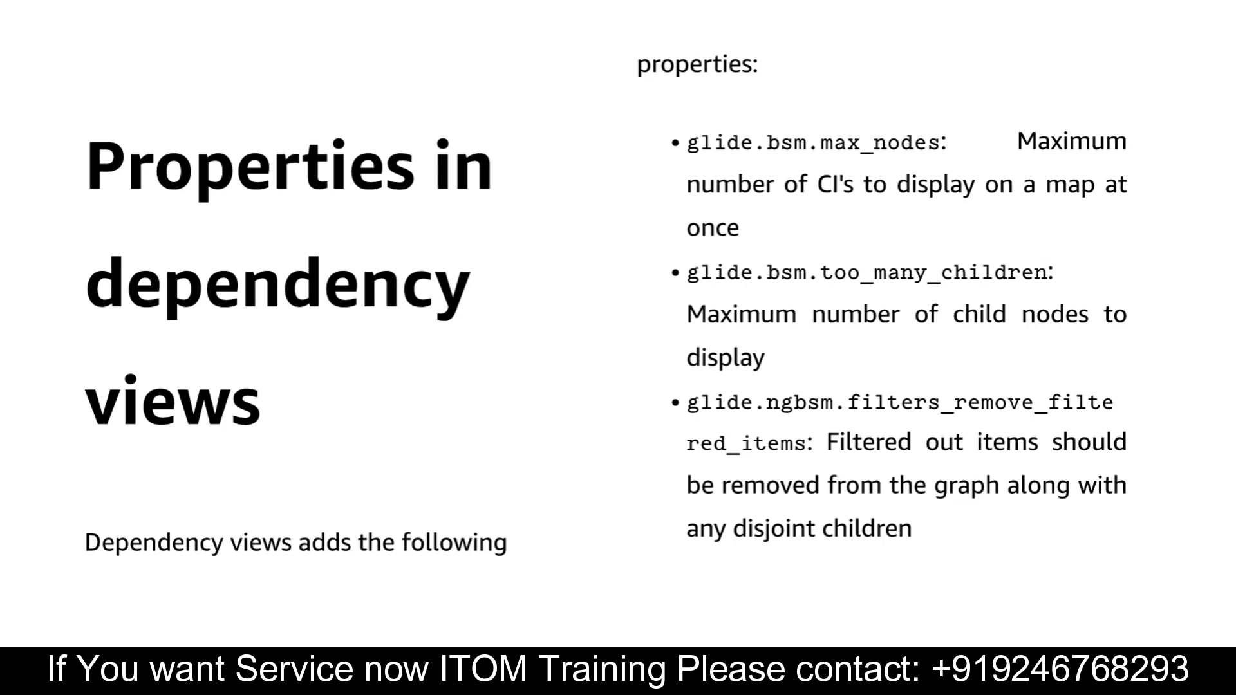
pyautogui.press('Escape')
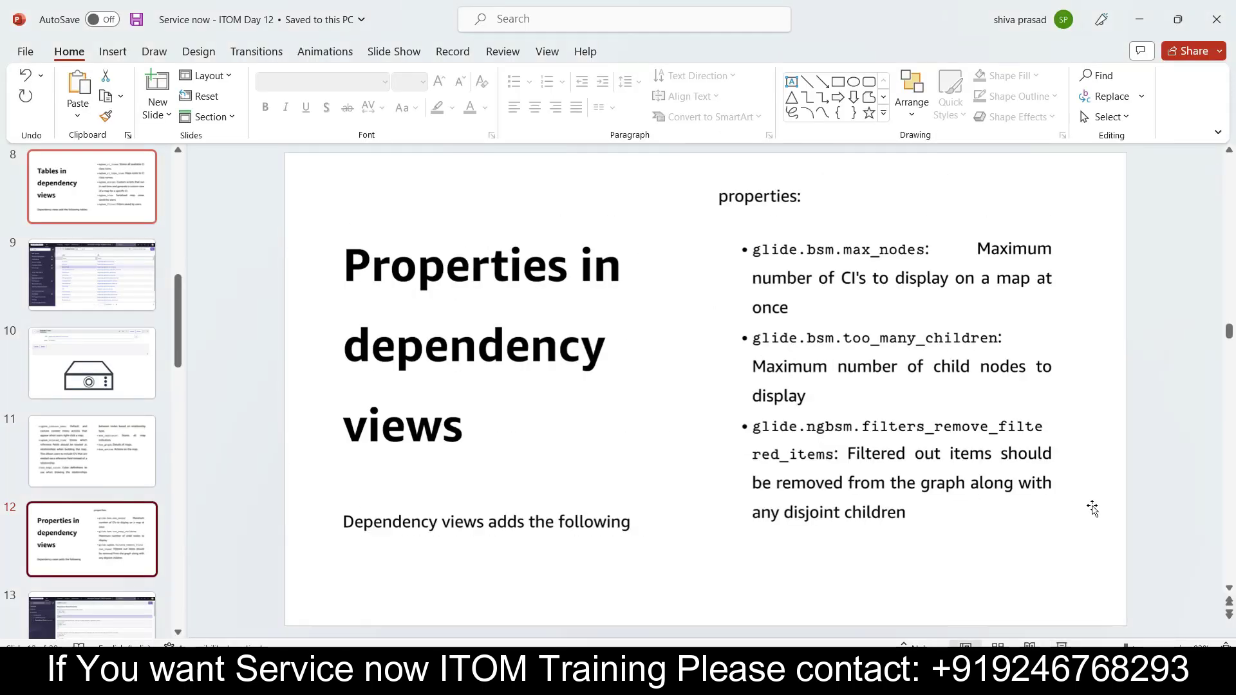
# Switch back to ServiceNow in the browser, filter the navigator for "dependency" and open Dependency Views Properties
pyautogui.click(745, 641)
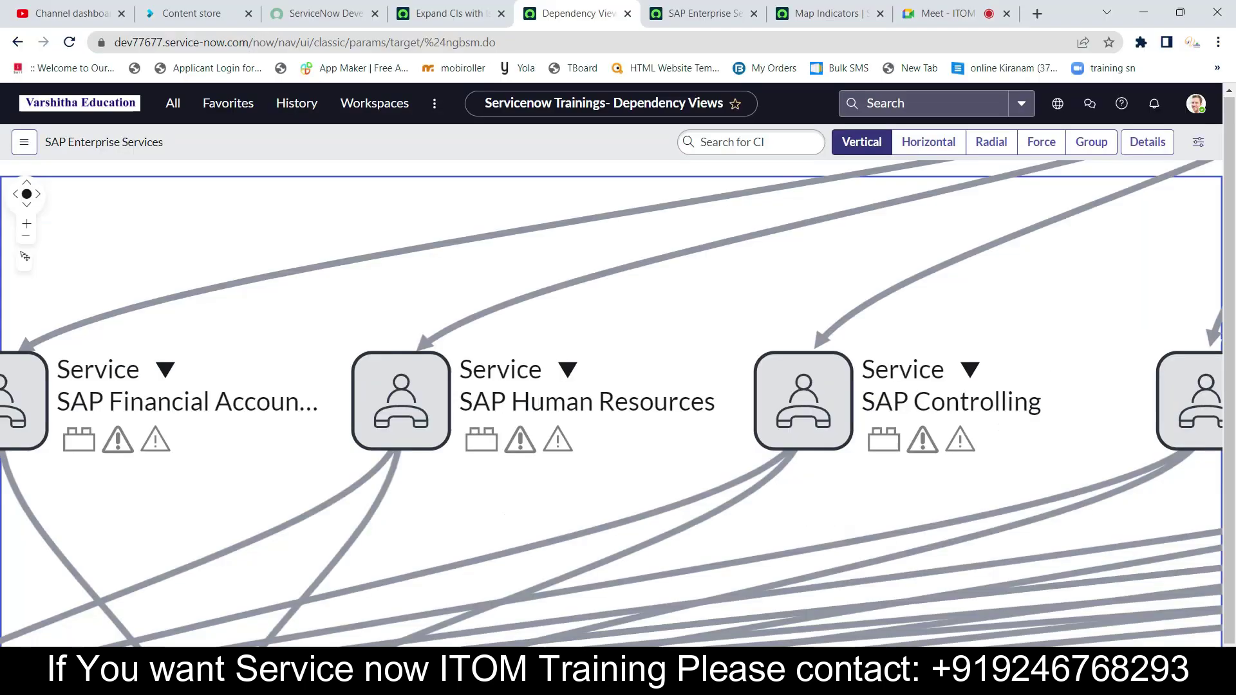
pyautogui.click(462, 12)
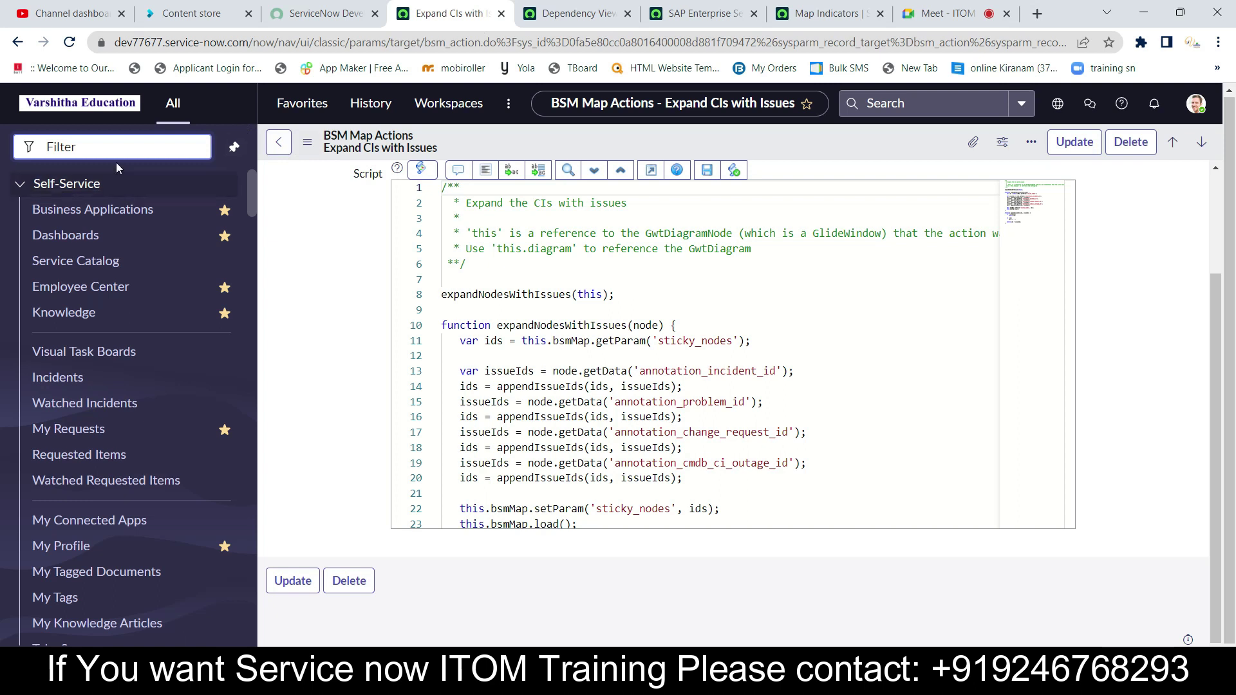
pyautogui.write('depen')
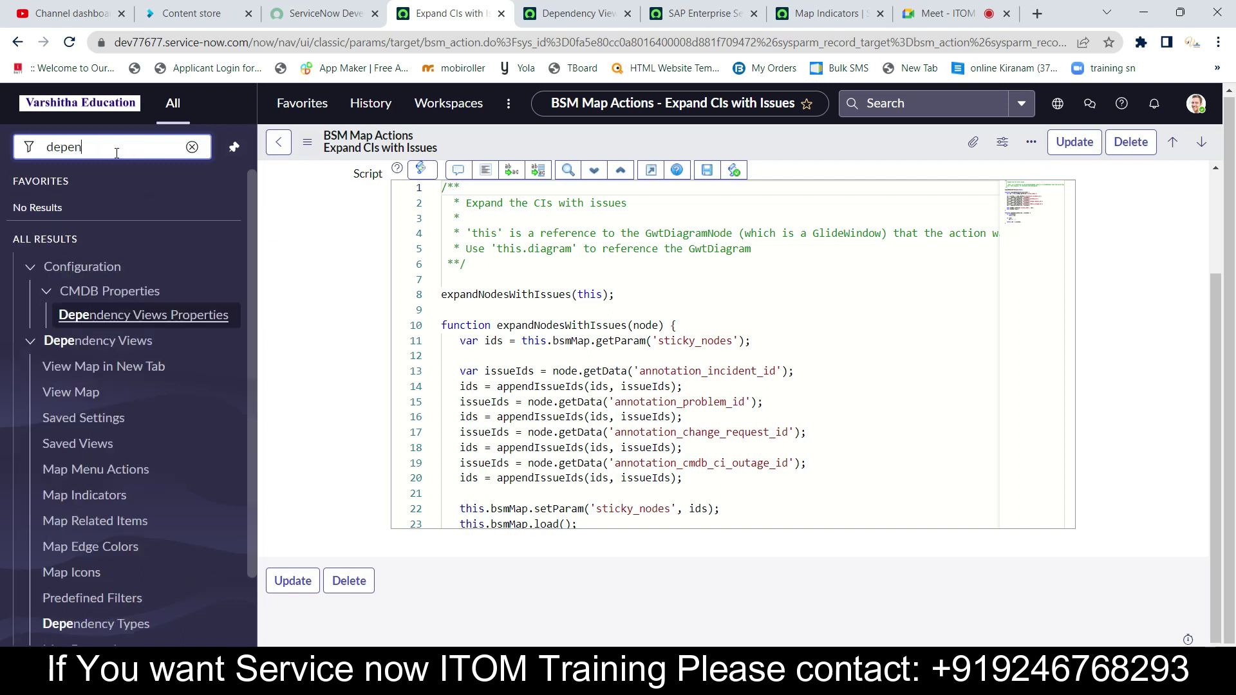
pyautogui.write('dency')
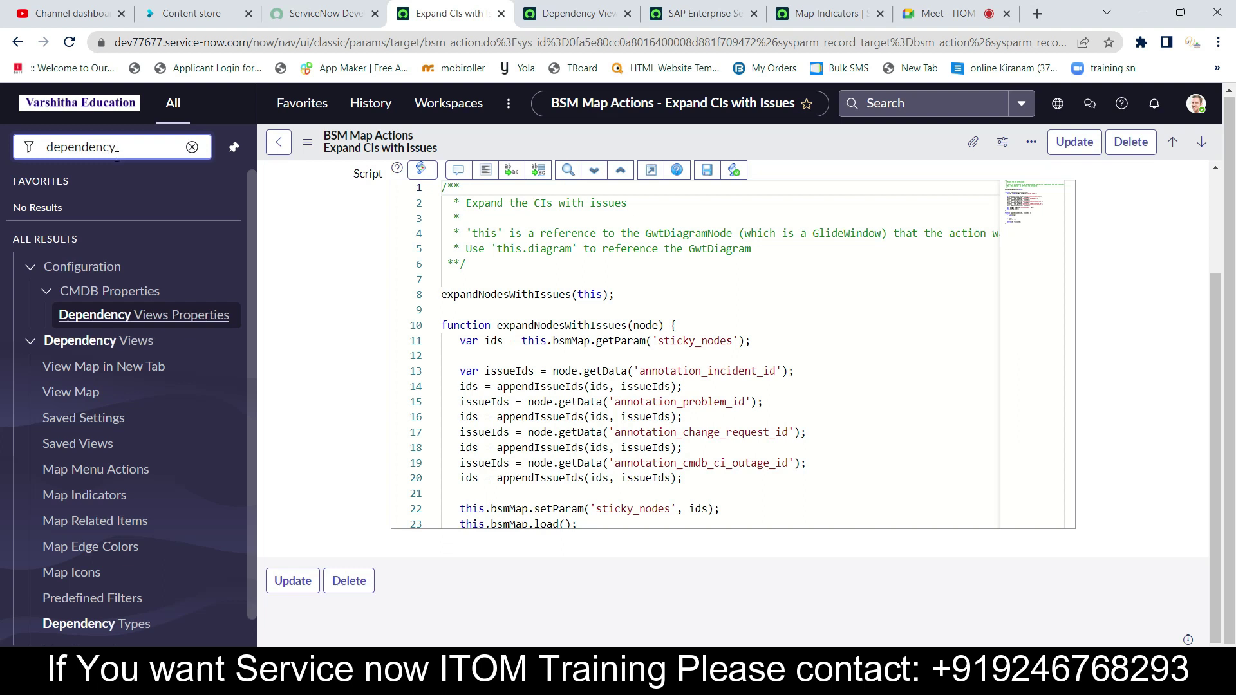
pyautogui.click(150, 320)
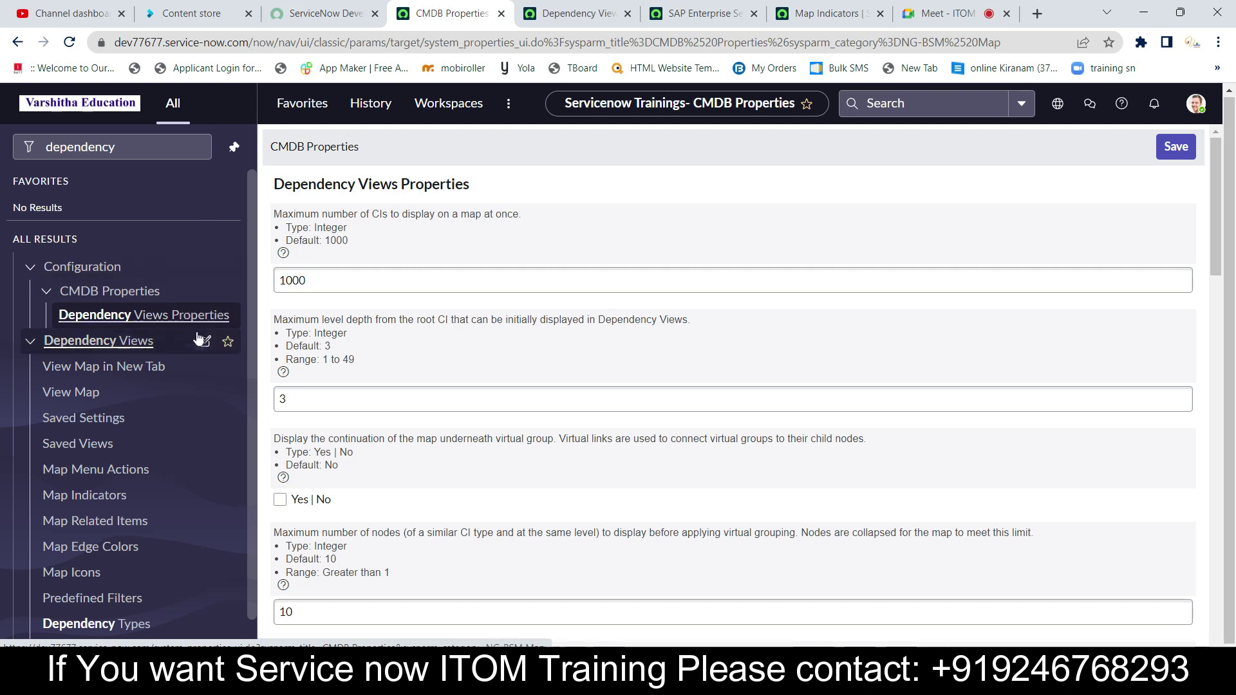
# Examine the properties for maximum CIs on a map, maximum level depth, virtual grouping and filtered-out items
pyautogui.click(335, 281)
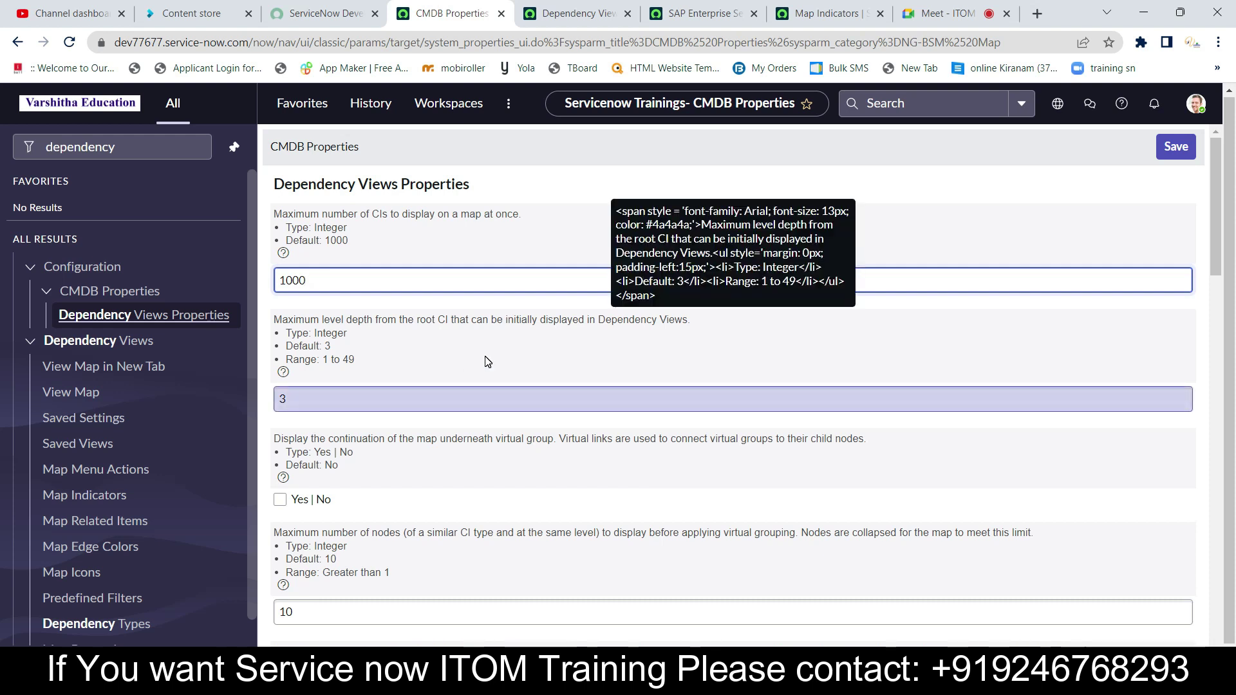
pyautogui.scroll(-1, 486, 363)
pyautogui.scroll(-1, 487, 362)
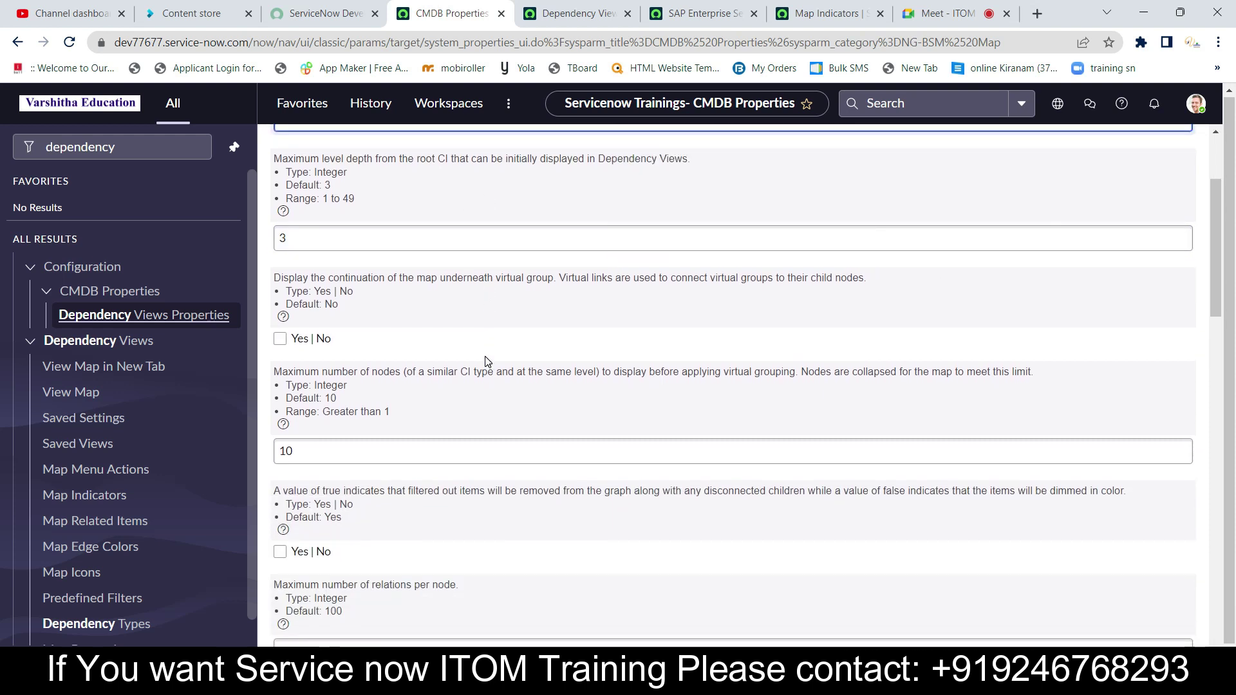
pyautogui.click(423, 232)
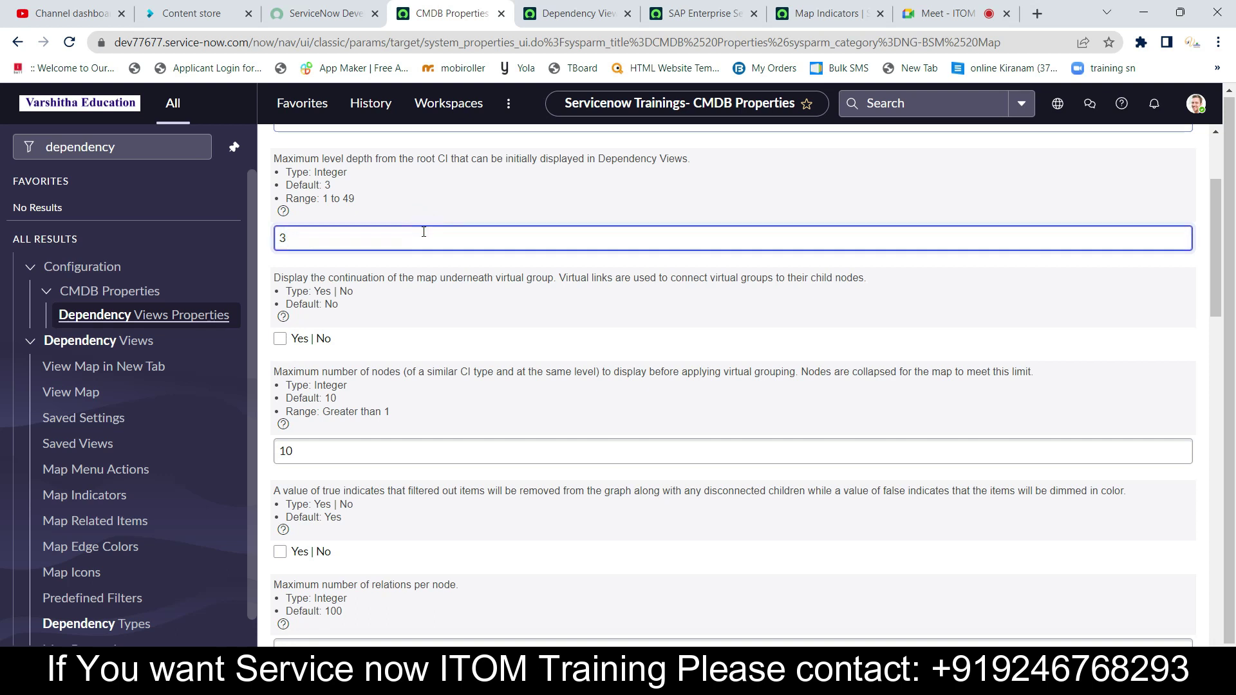
pyautogui.scroll(3, 434, 223)
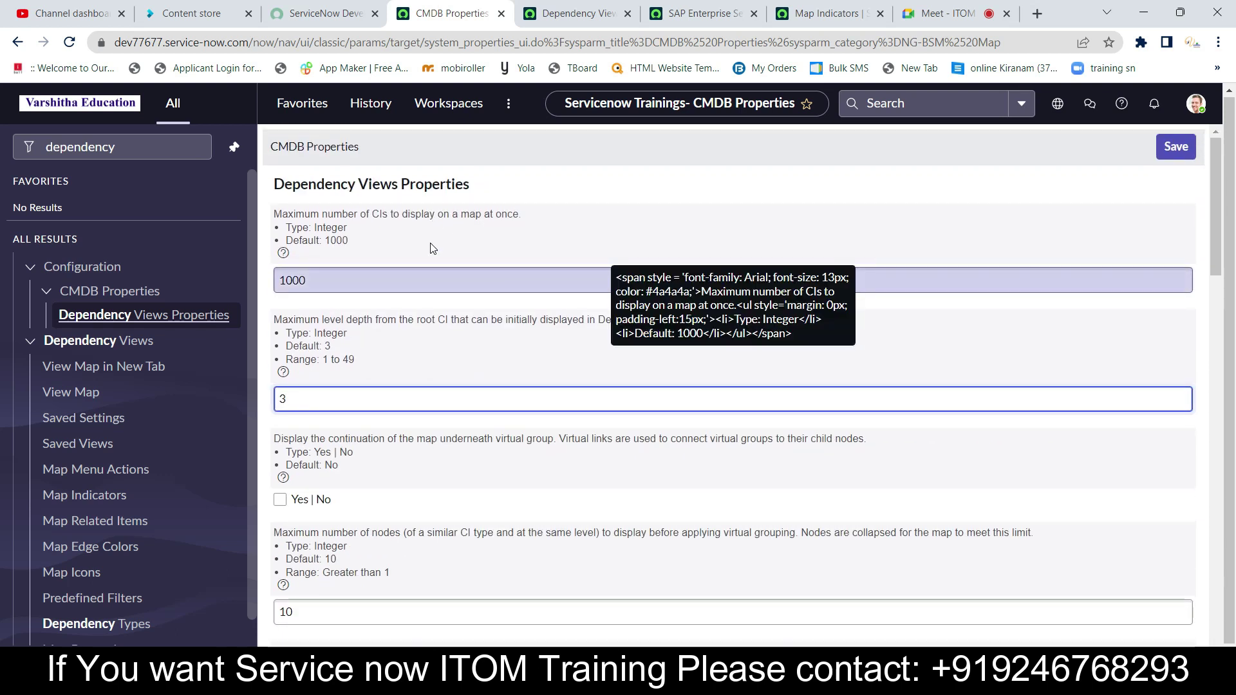
pyautogui.scroll(-3, 434, 260)
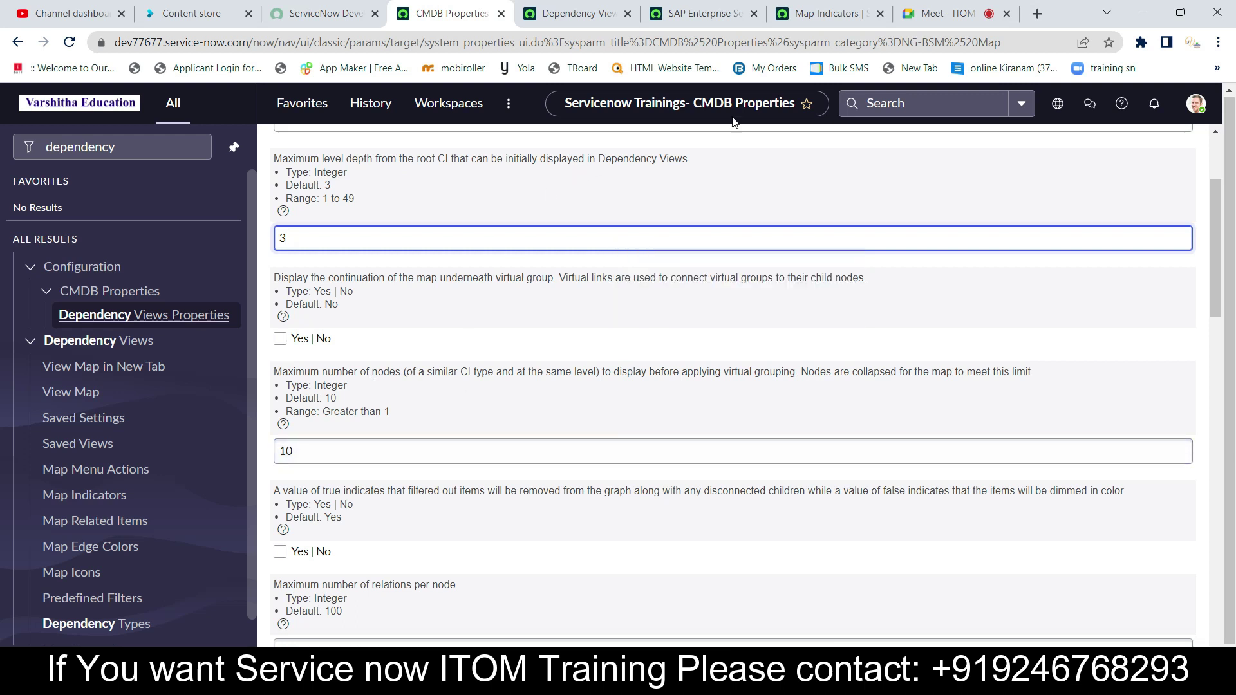
# Glance at the SAP Enterprise Services map, then examine the remaining dependency view properties, from relations per node to minimum node distances
pyautogui.click(576, 12)
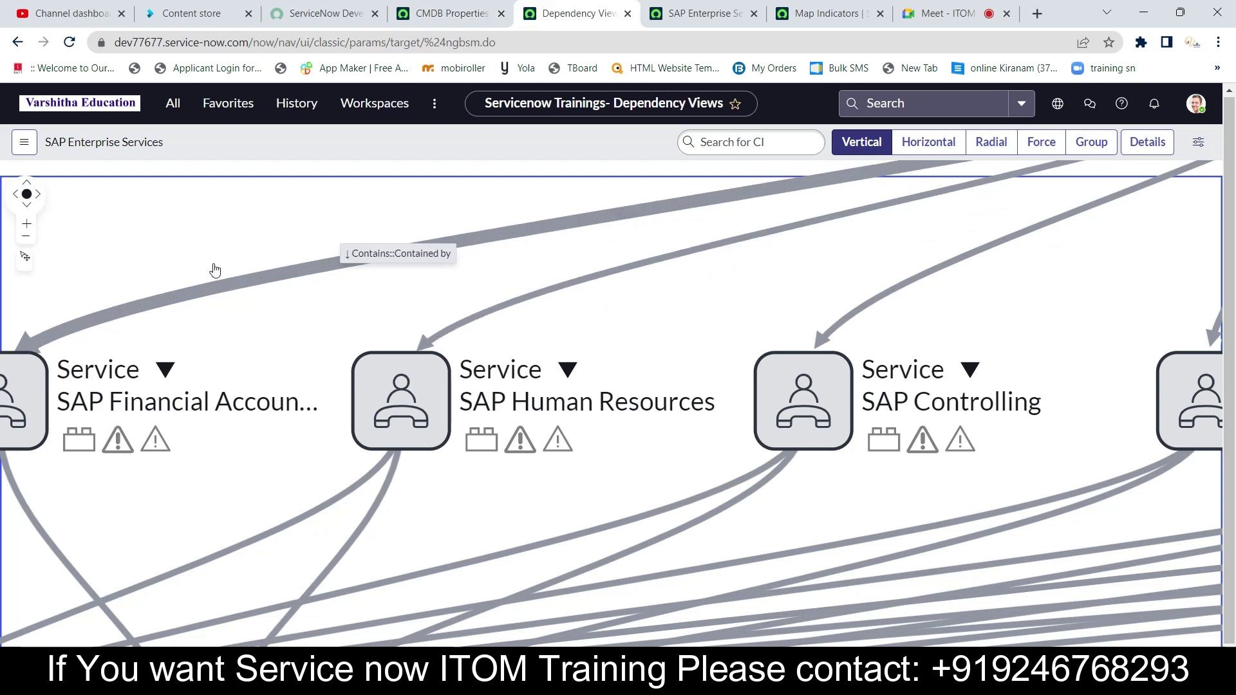
pyautogui.click(440, 14)
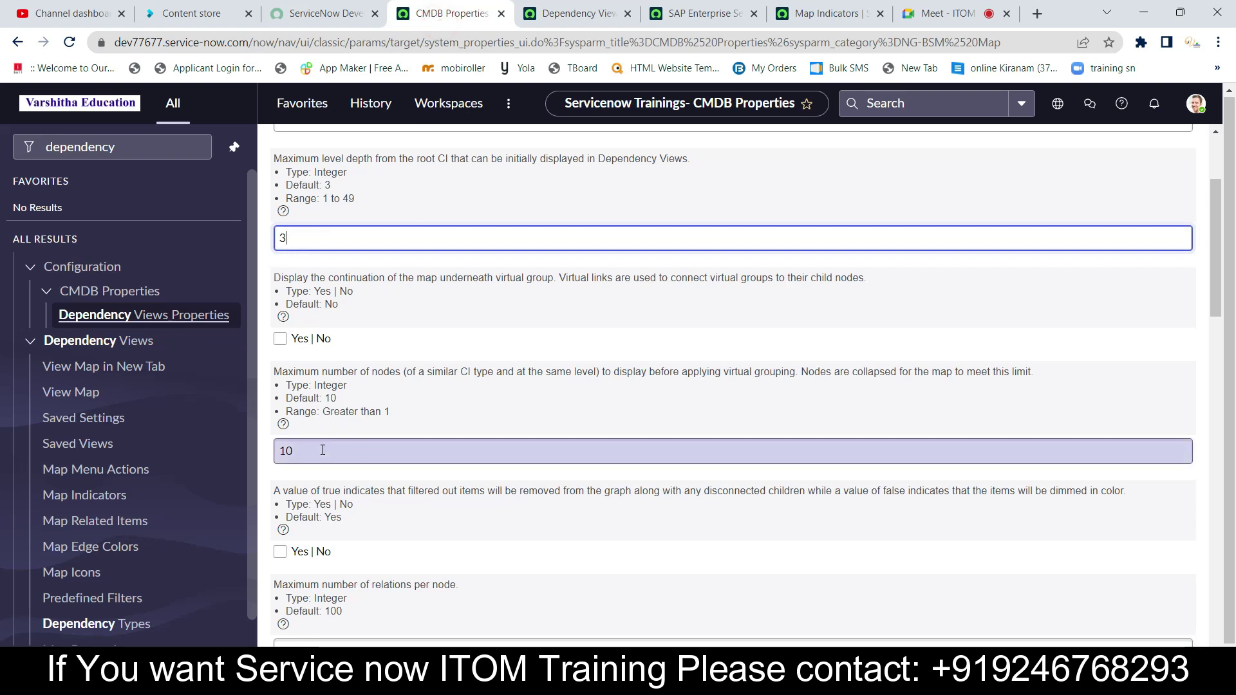
pyautogui.scroll(-1, 328, 447)
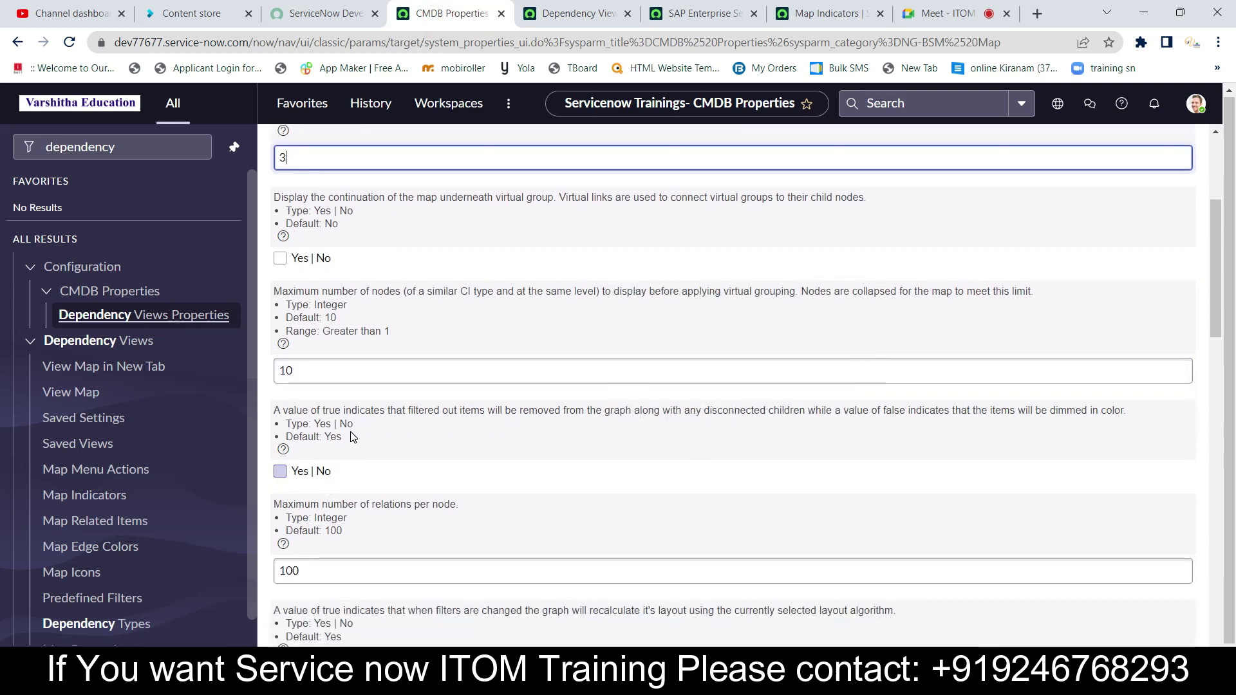
pyautogui.scroll(-2, 353, 436)
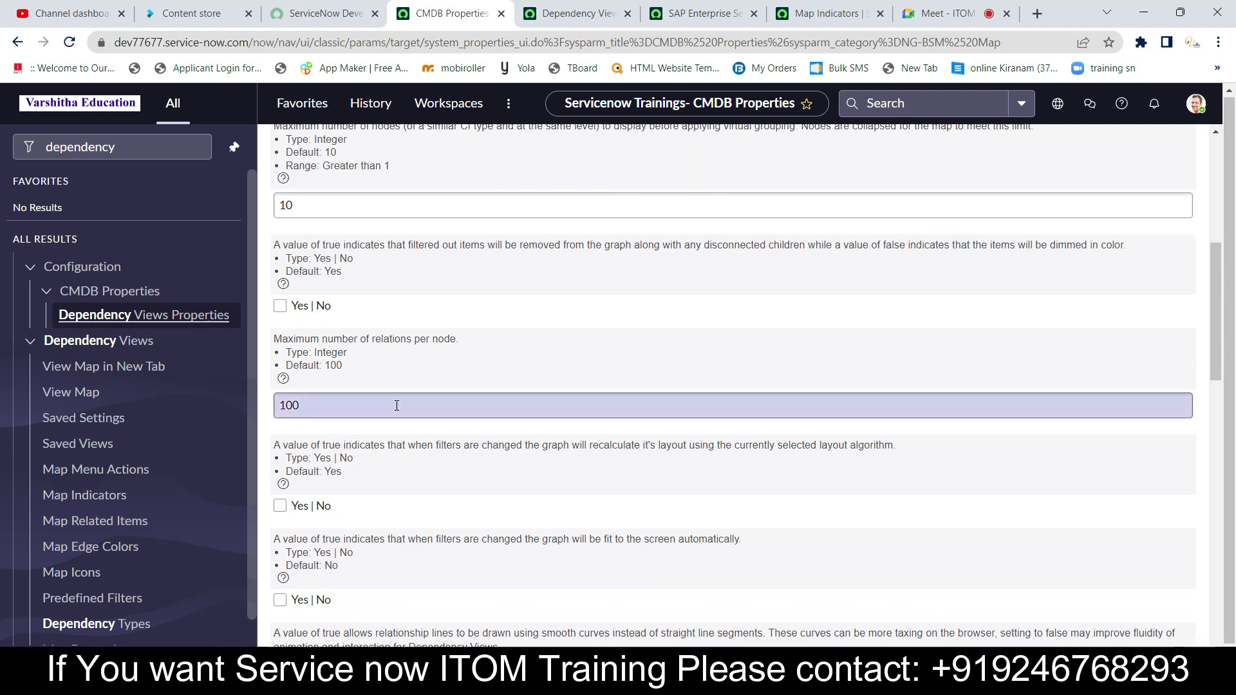
pyautogui.scroll(-4, 395, 408)
pyautogui.scroll(-9, 397, 409)
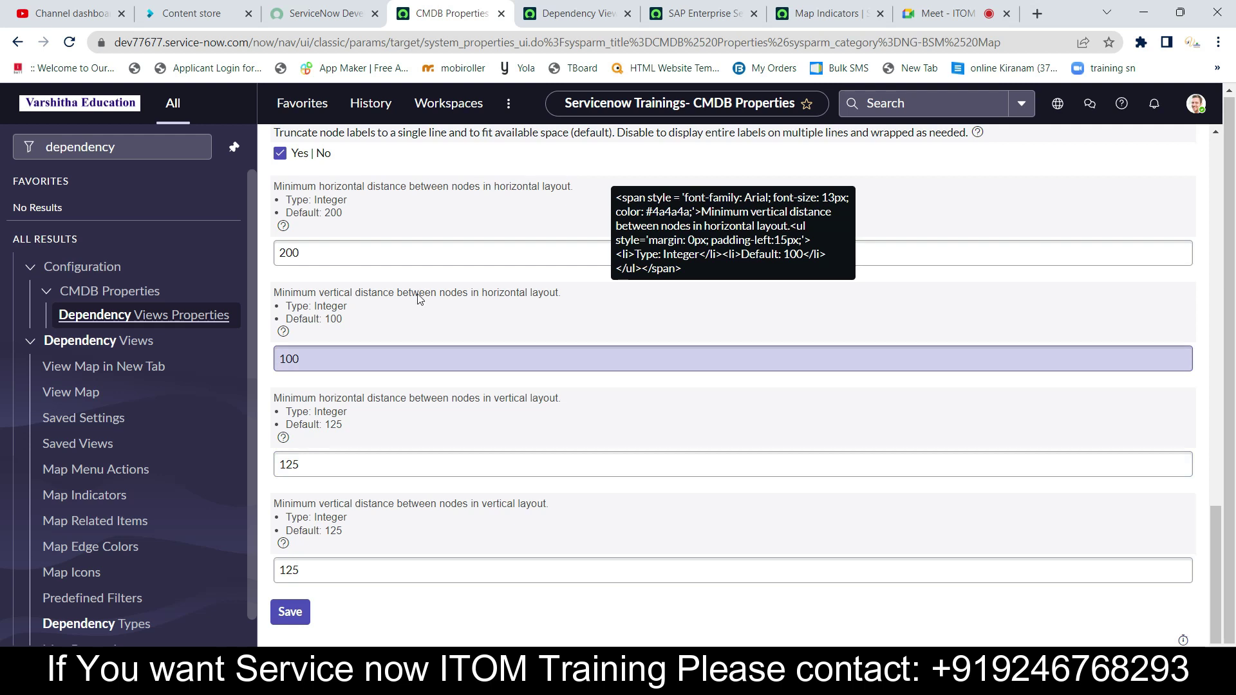
pyautogui.scroll(6, 419, 298)
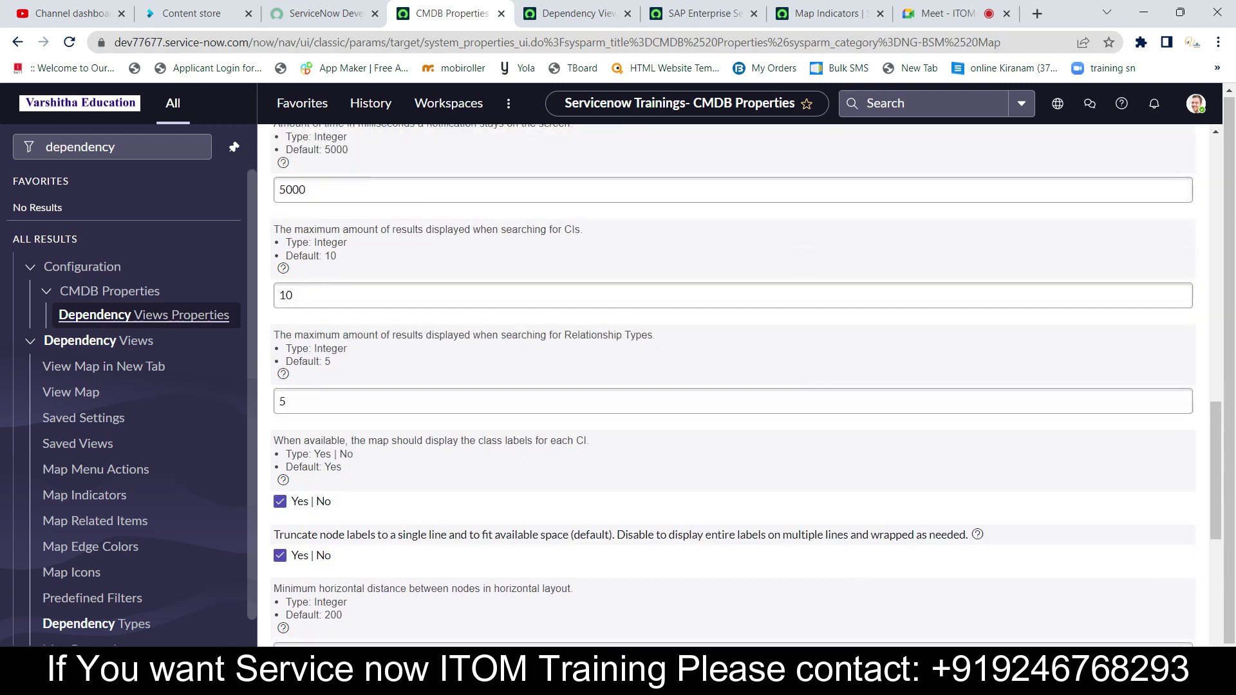
# Switch to PowerPoint, present from the Properties in dependency views slide to the task_ci Map Indicator slide, and end the slide show
pyautogui.hotkey('alt', 'Tab')
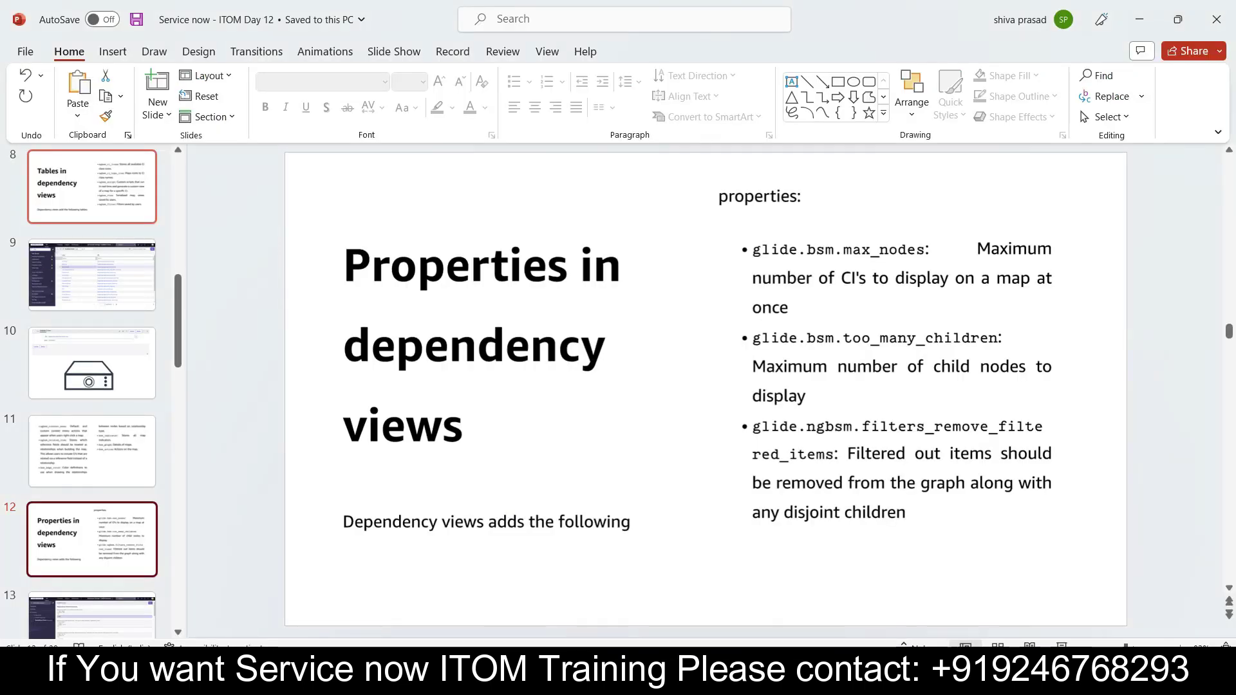
pyautogui.hotkey('shift', 'F5')
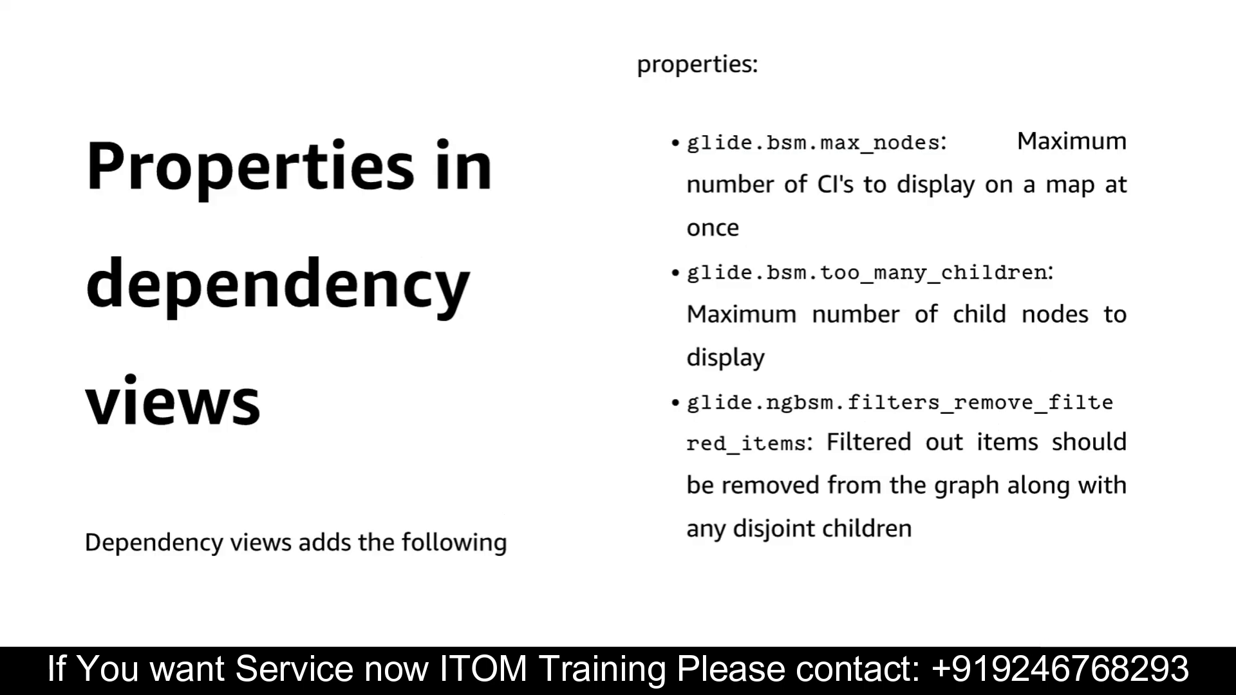
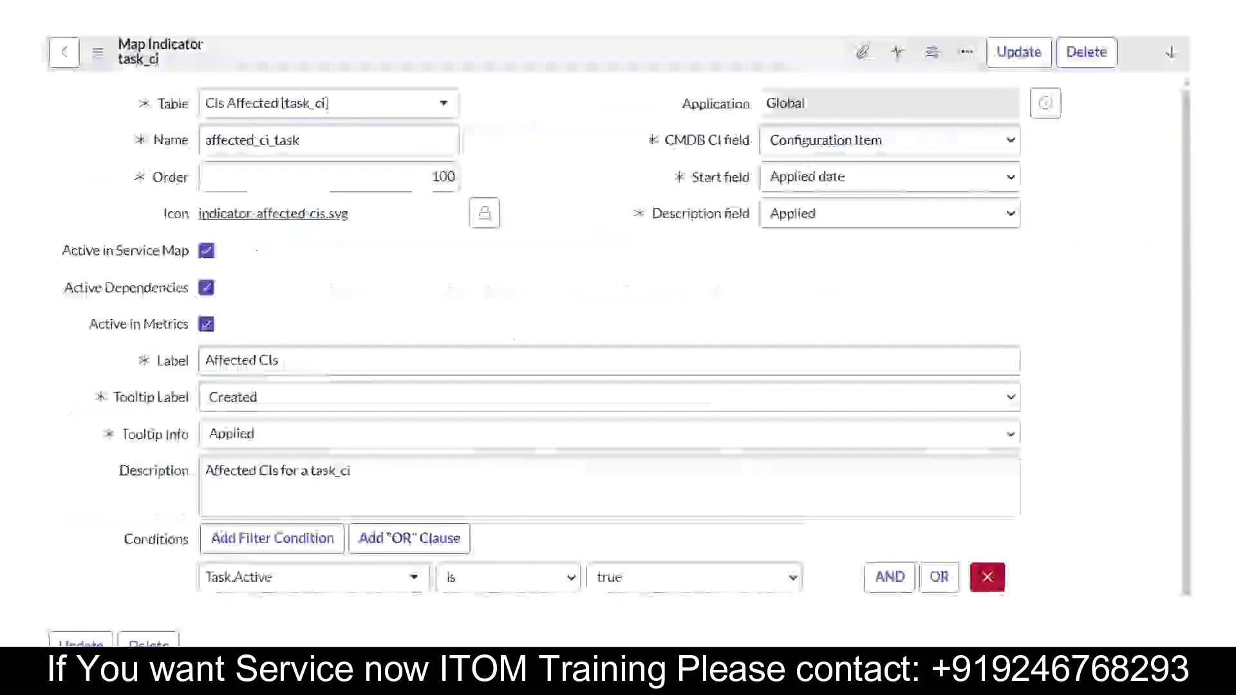
pyautogui.press('Escape')
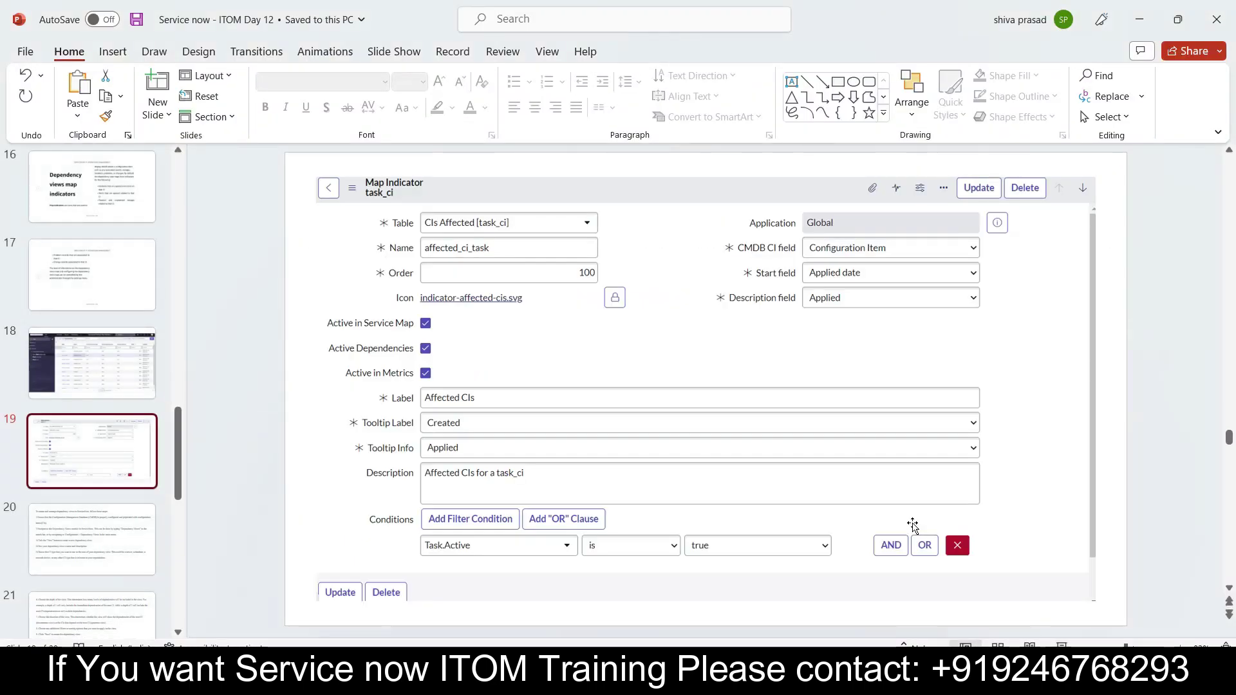
# Switch back to ServiceNow in the browser, filter the navigator for "map in" and open Map Indicators
pyautogui.hotkey('alt', 'Tab')
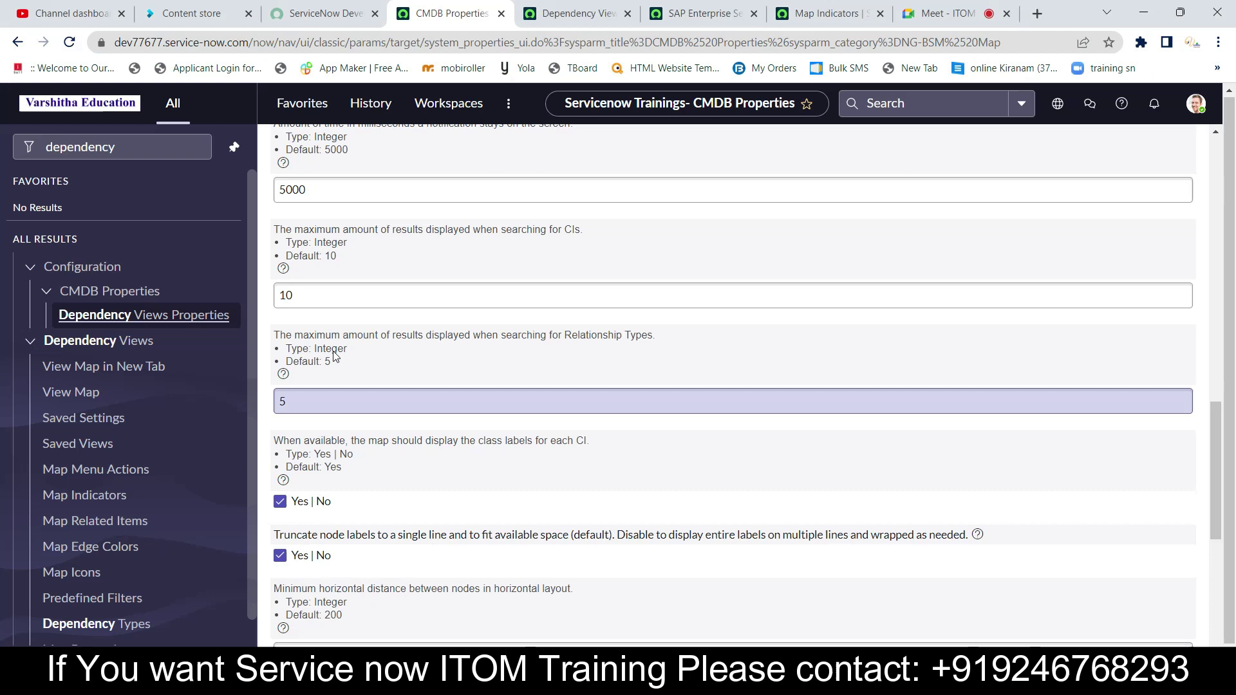
pyautogui.doubleClick(137, 146)
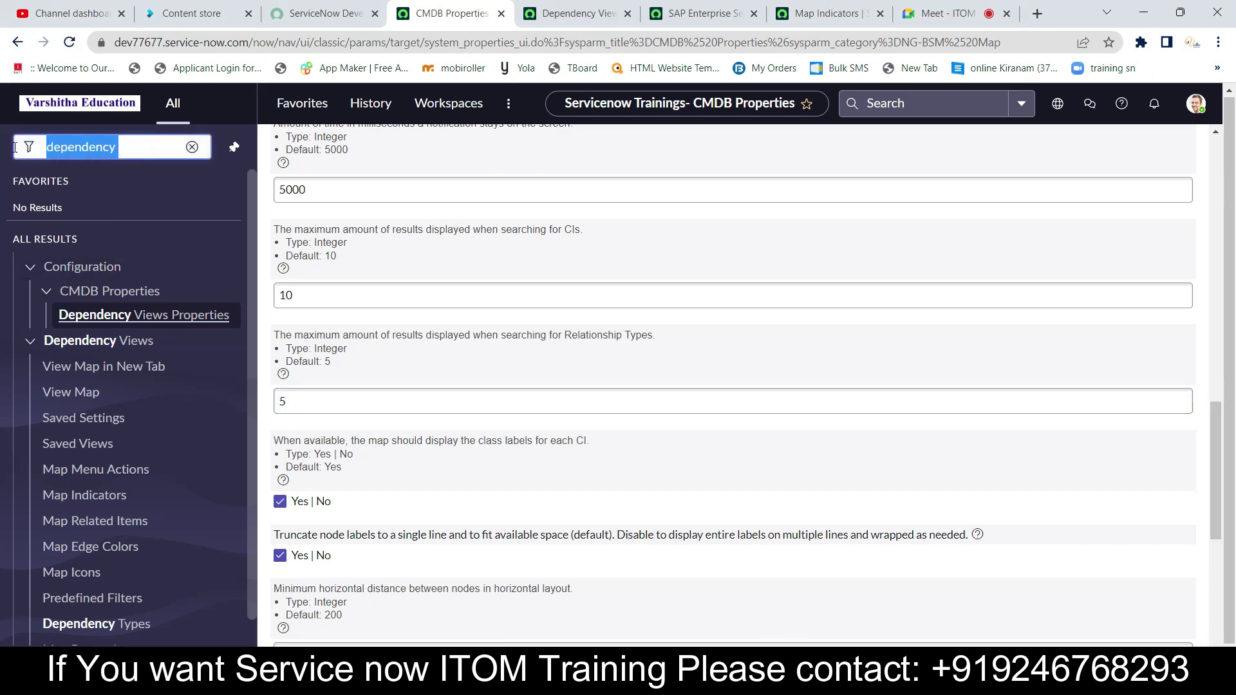
pyautogui.write('map in')
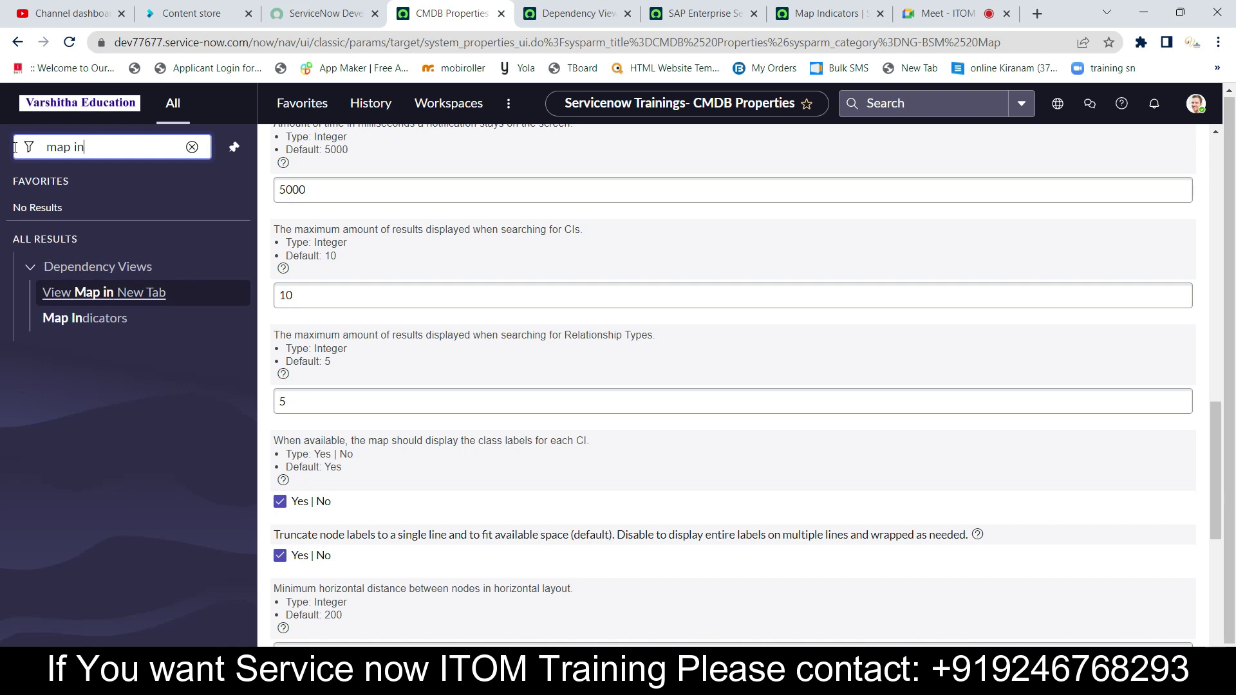
pyautogui.click(100, 319)
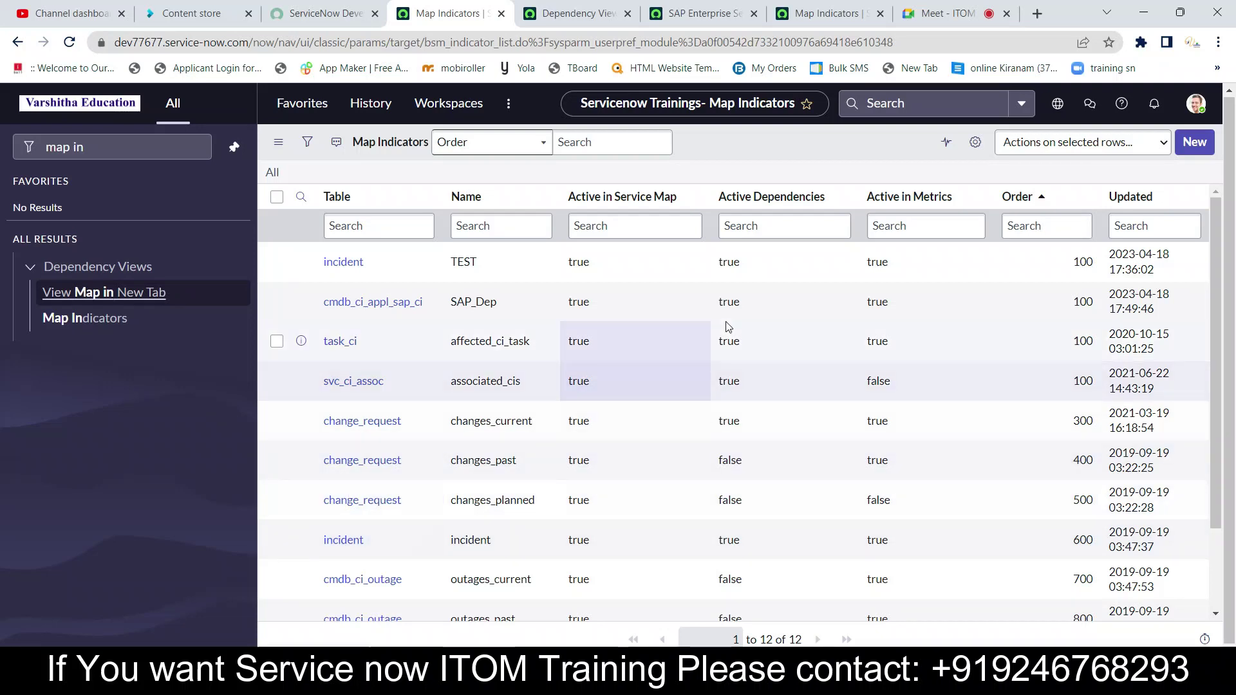
# Open the incident map indicator with order 600, view its indicator-incident.svg icon, and return to the record
pyautogui.click(780, 224)
pyautogui.click(762, 541)
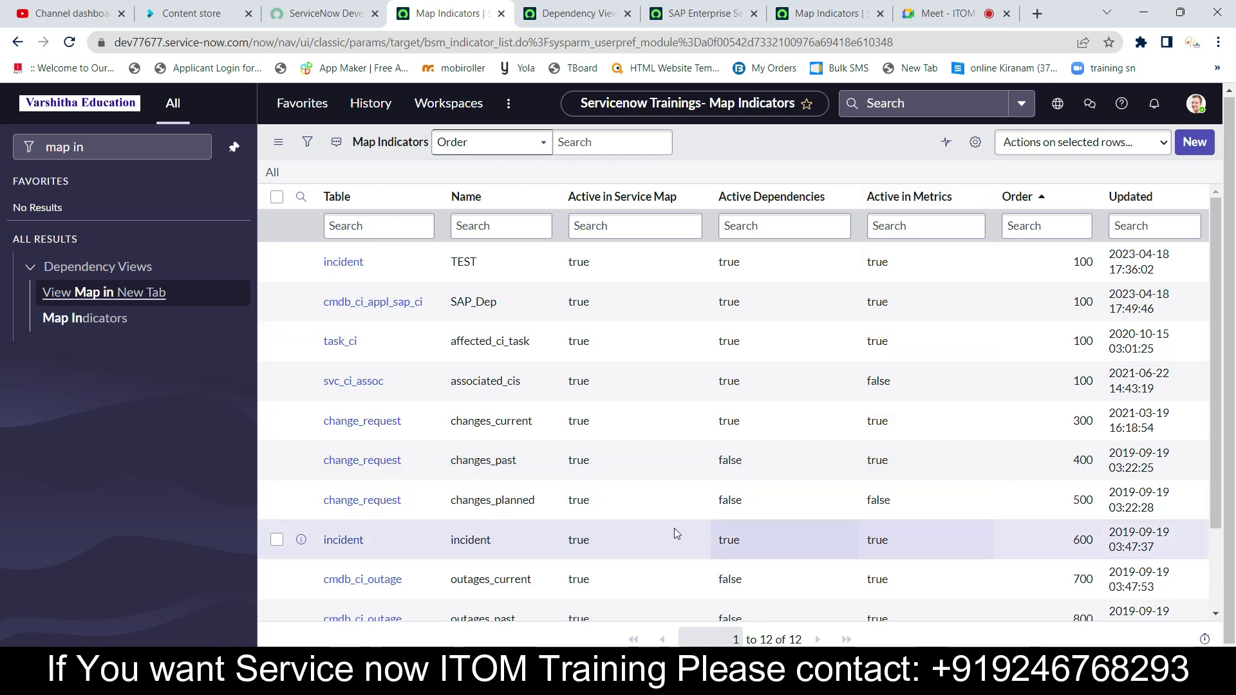
pyautogui.click(331, 546)
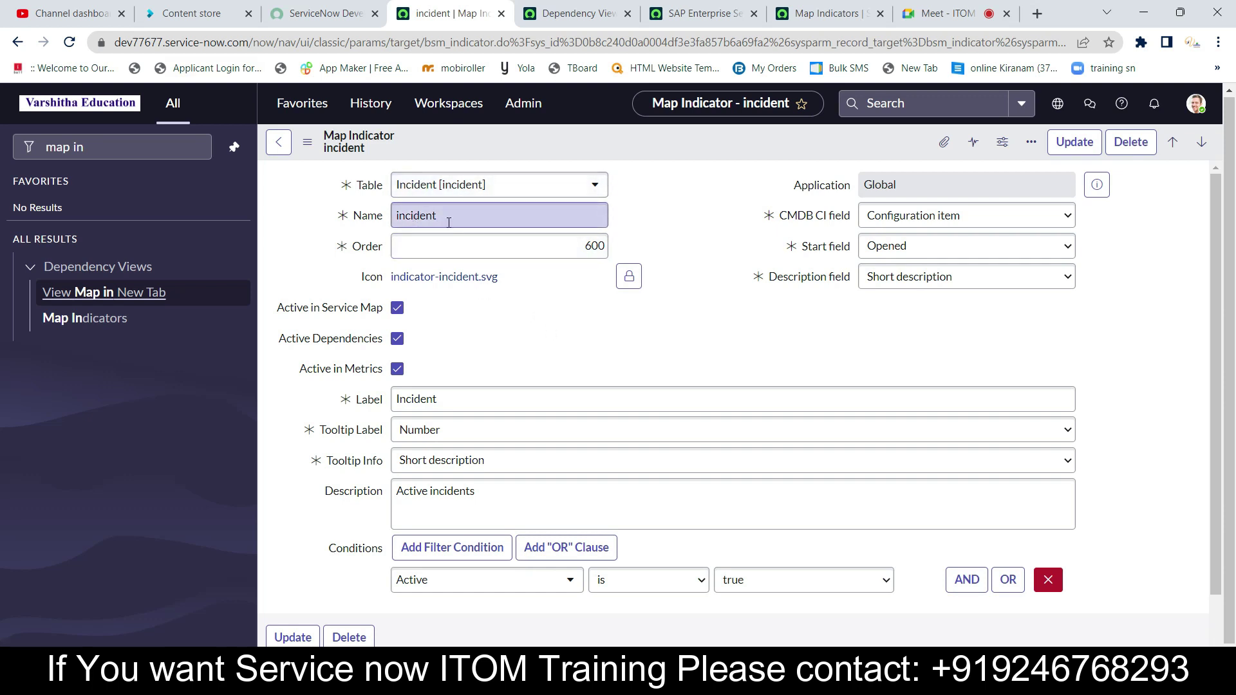
pyautogui.click(481, 278)
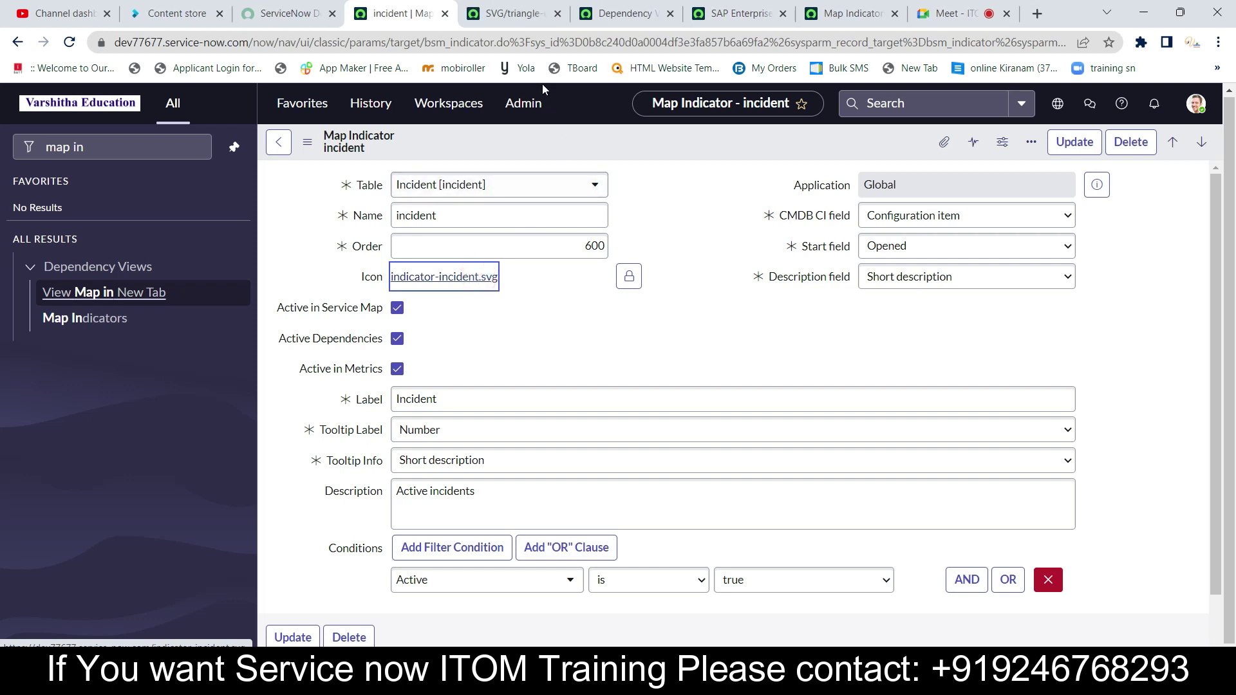
pyautogui.click(526, 19)
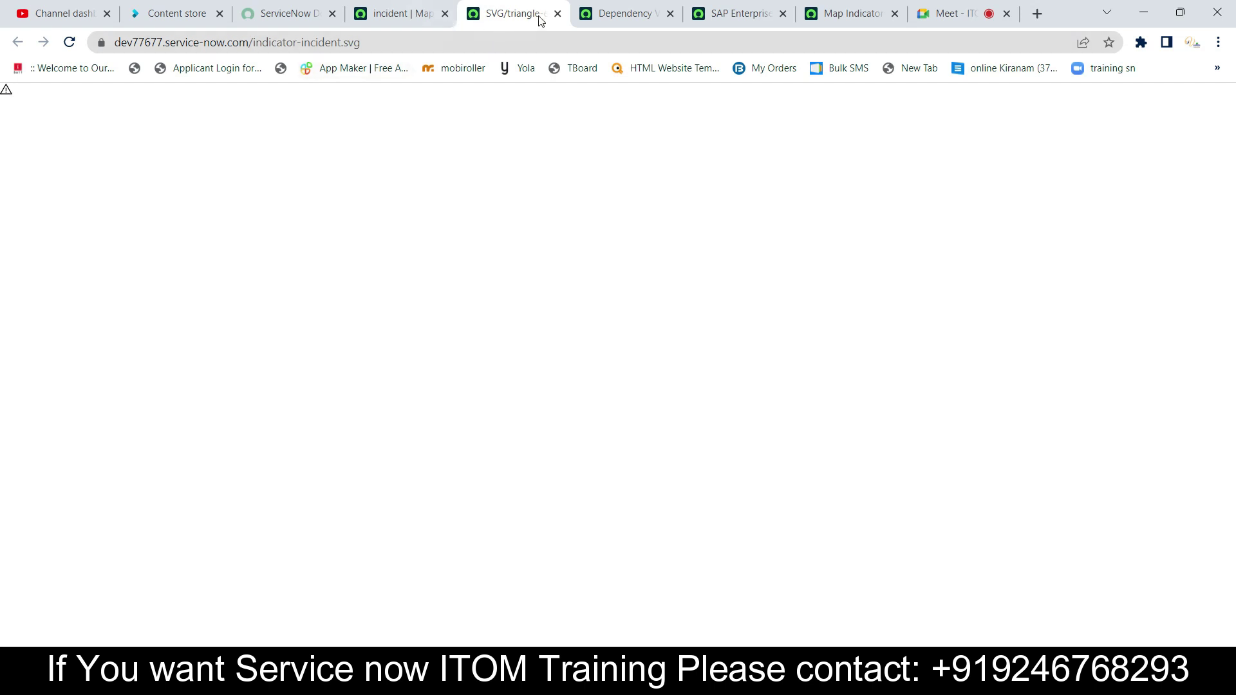
pyautogui.click(557, 14)
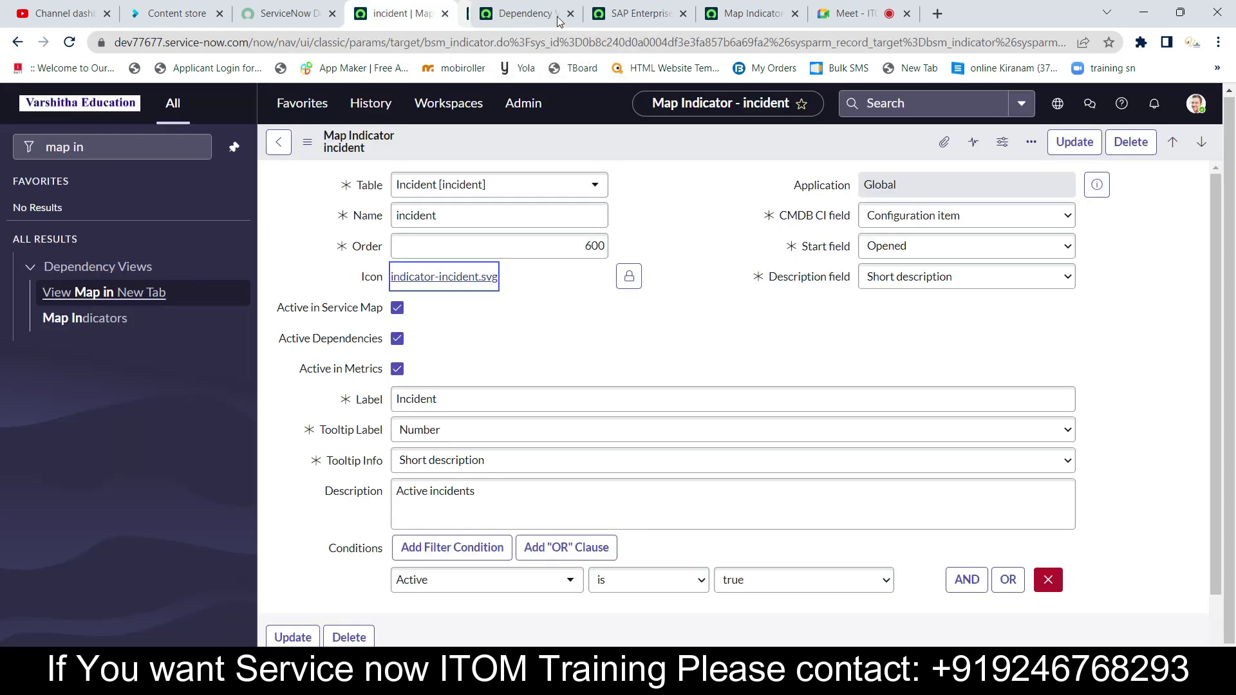
pyautogui.click(611, 342)
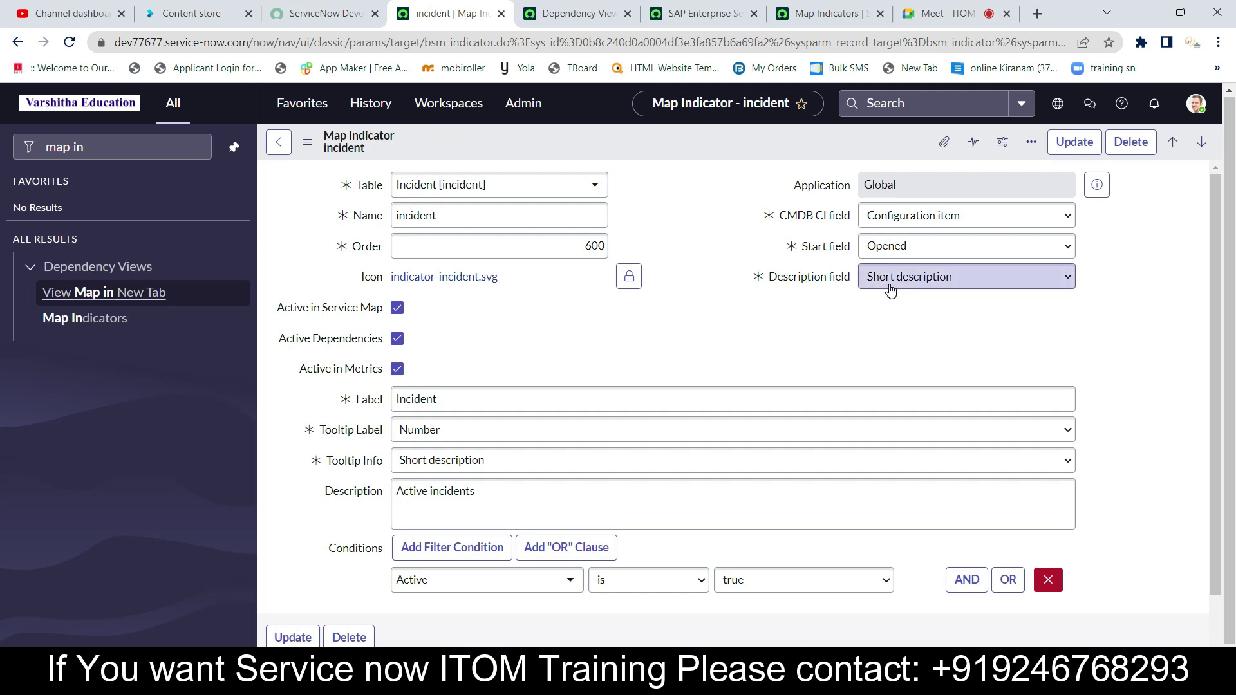
# On the SAP Enterprise Services map, show the details with the Incident list and inspect the incident icon under the SAP Sales and Distribution node
pyautogui.click(586, 14)
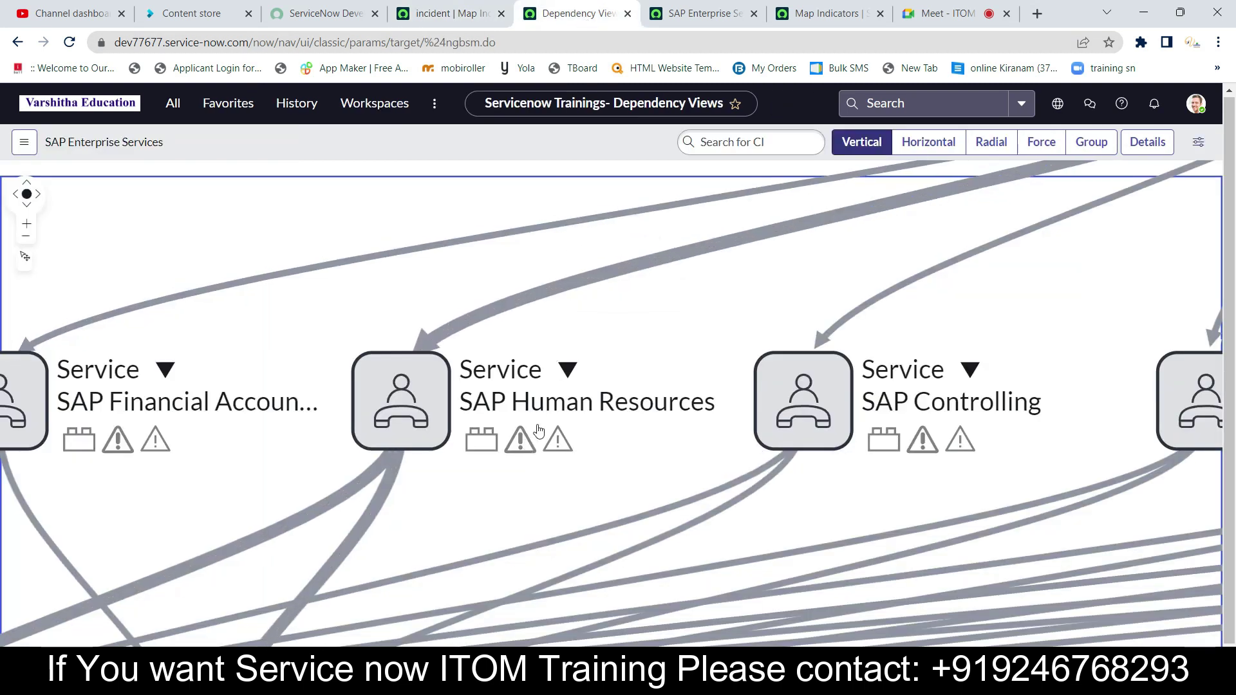
pyautogui.click(1148, 142)
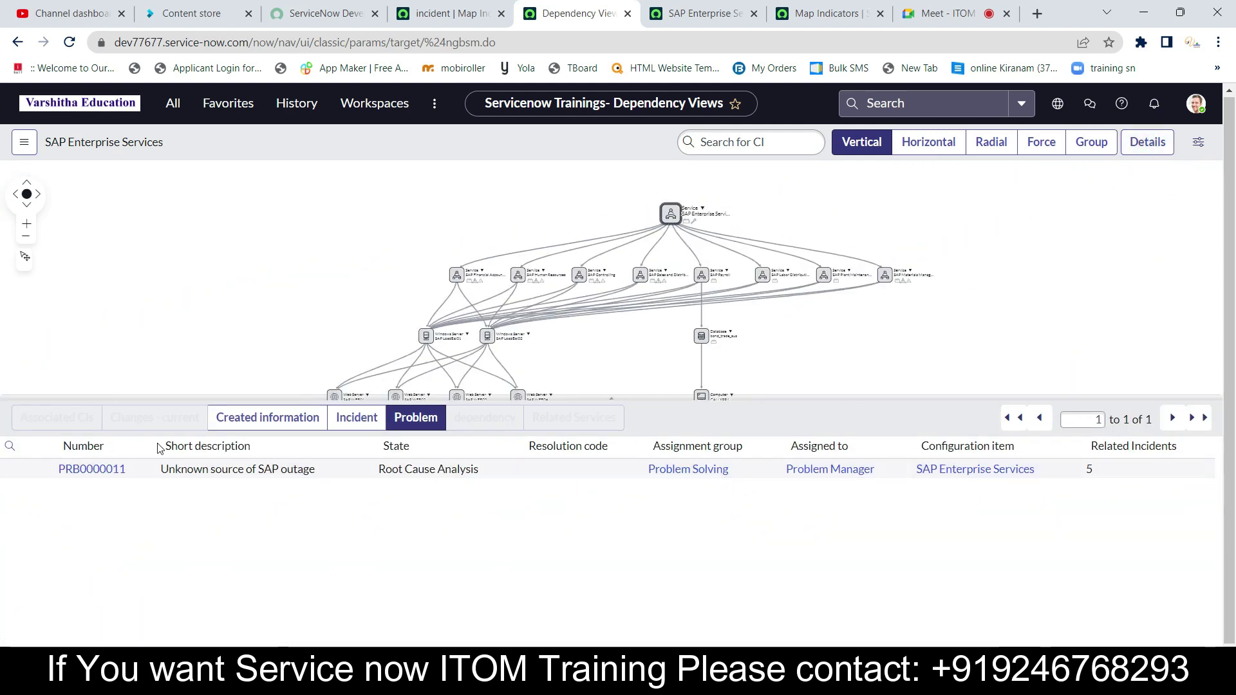
pyautogui.click(357, 426)
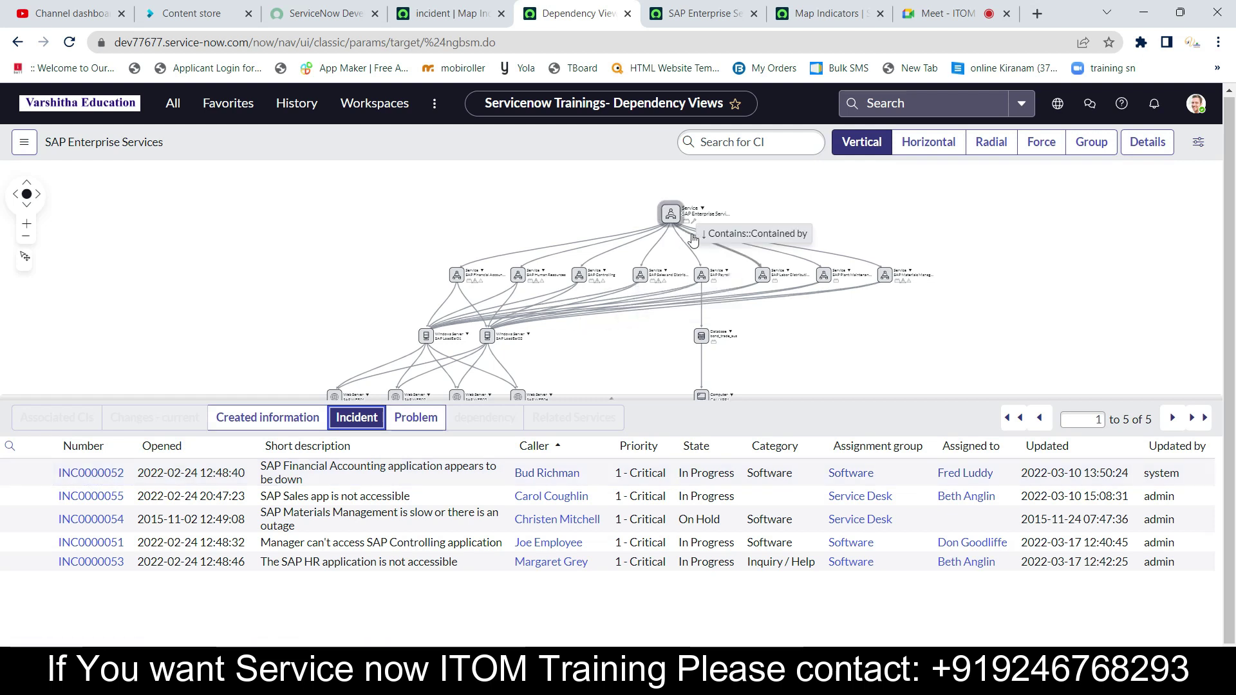
pyautogui.scroll(2, 669, 269)
pyautogui.scroll(4, 669, 269)
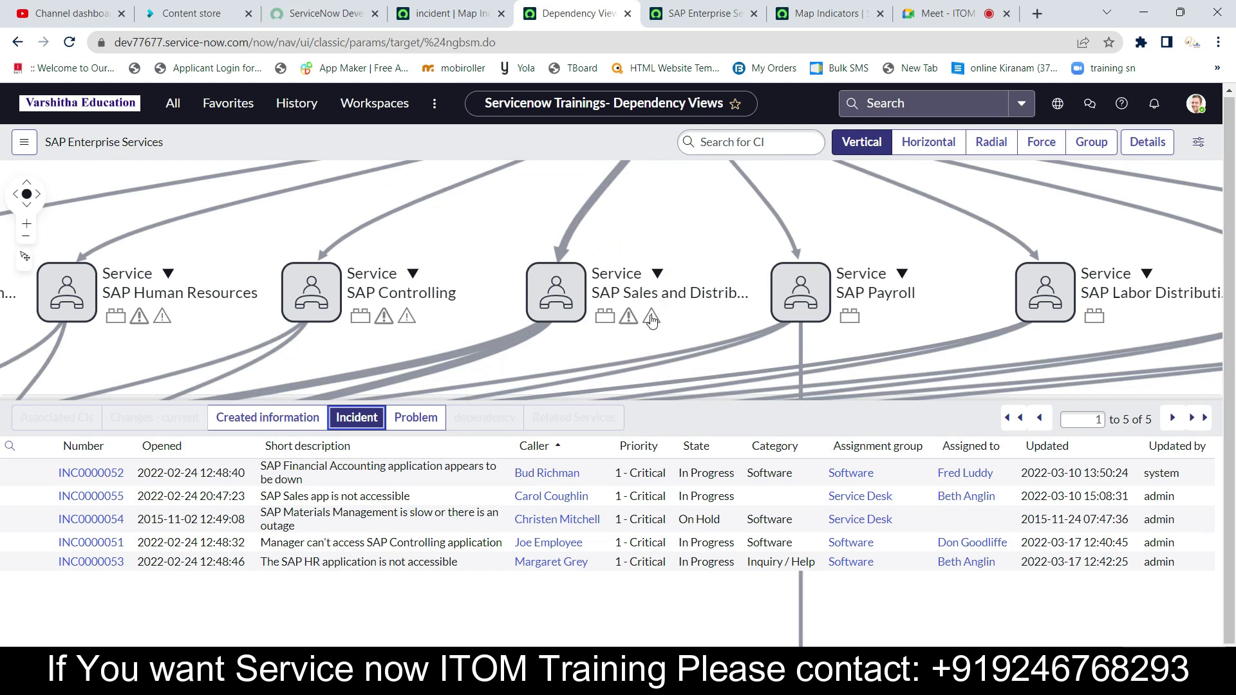
pyautogui.moveTo(651, 319)
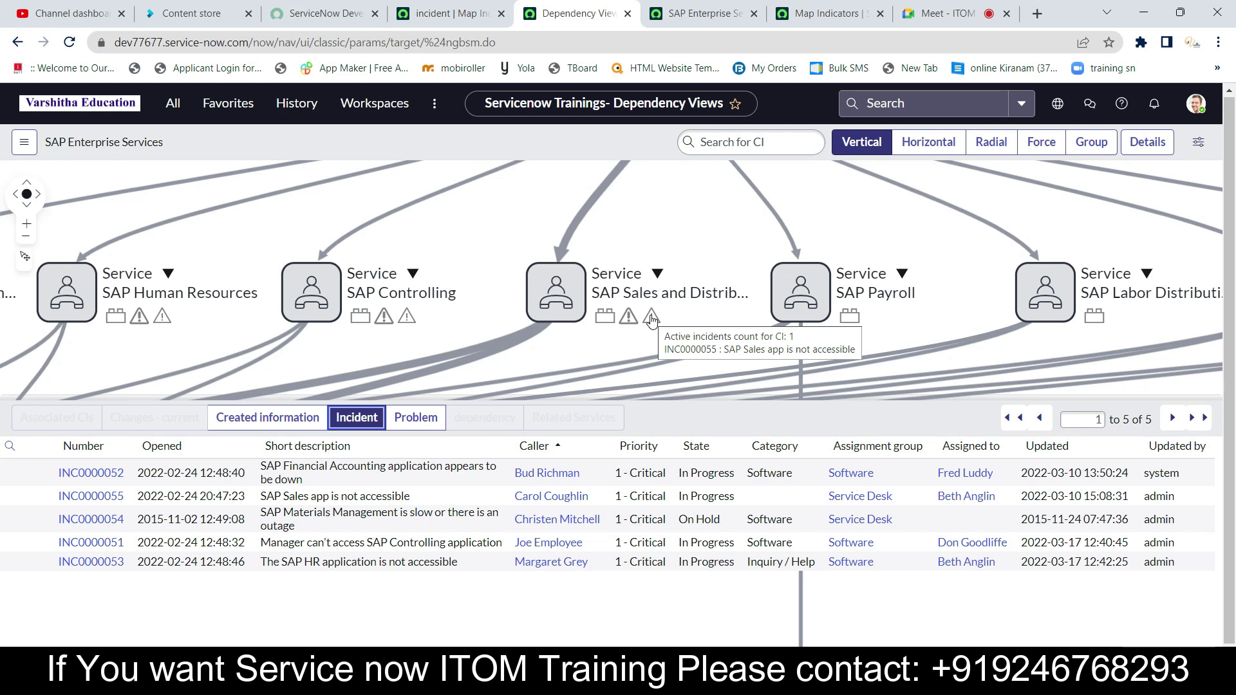
# Compare the incident map indicator's Start field and Description field with the incident icon under the SAP Controlling node
pyautogui.click(451, 14)
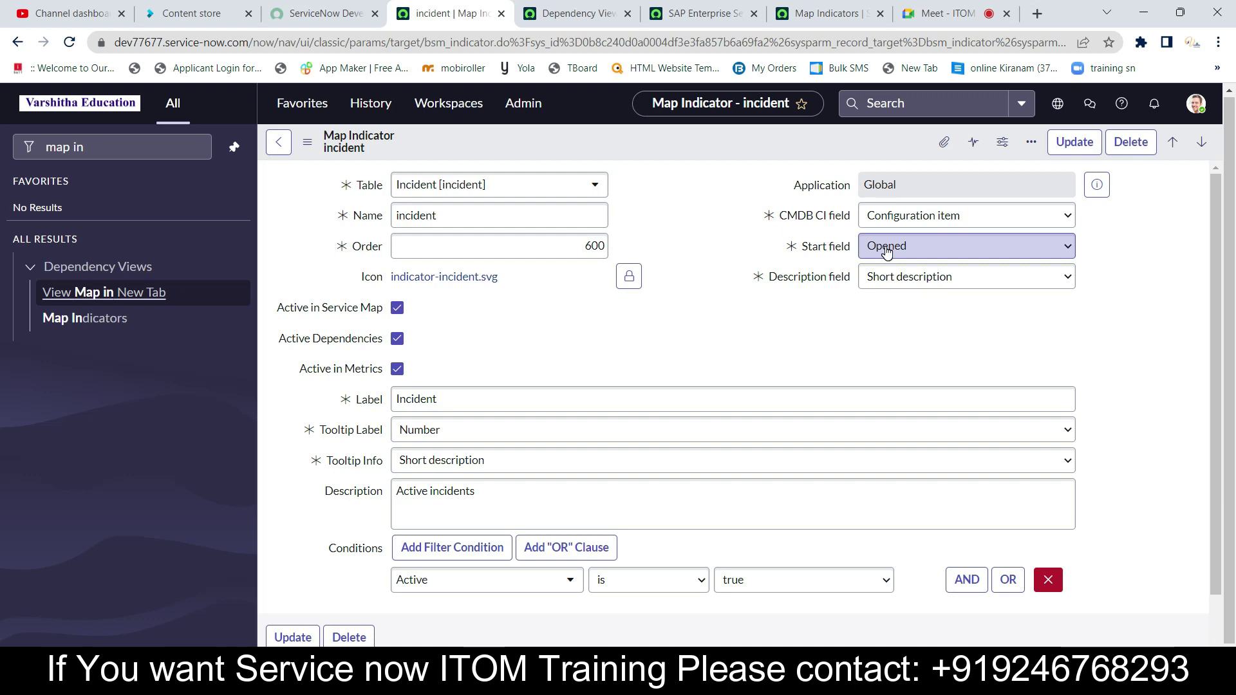
pyautogui.click(588, 22)
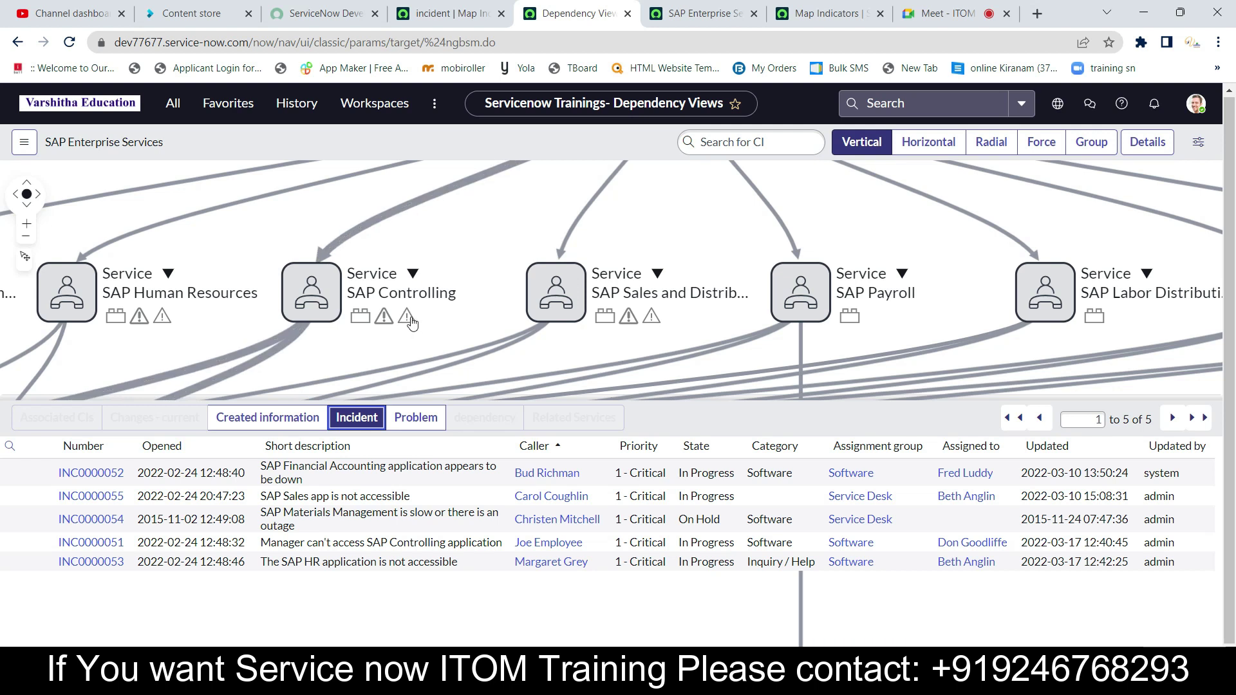
pyautogui.moveTo(412, 322)
# Return to the incident map indicator, unlock its Icon field to inspect the file name, lock it again and review the tooltip and condition settings
pyautogui.click(442, 15)
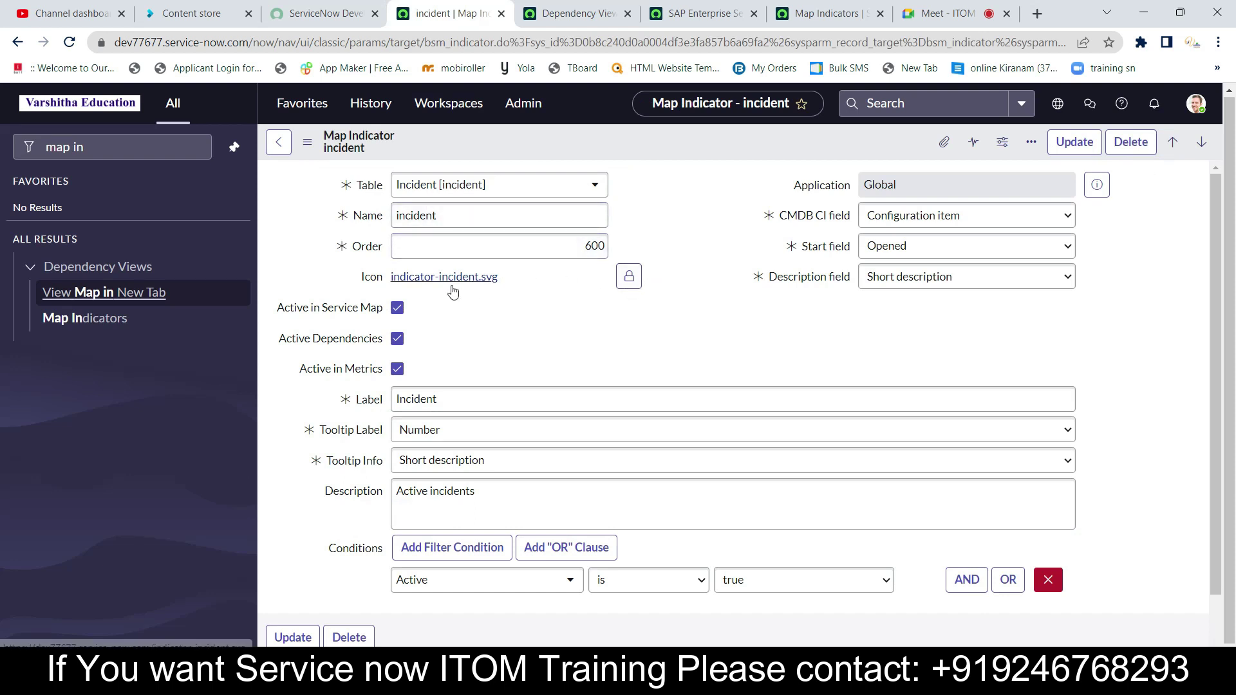
pyautogui.click(628, 276)
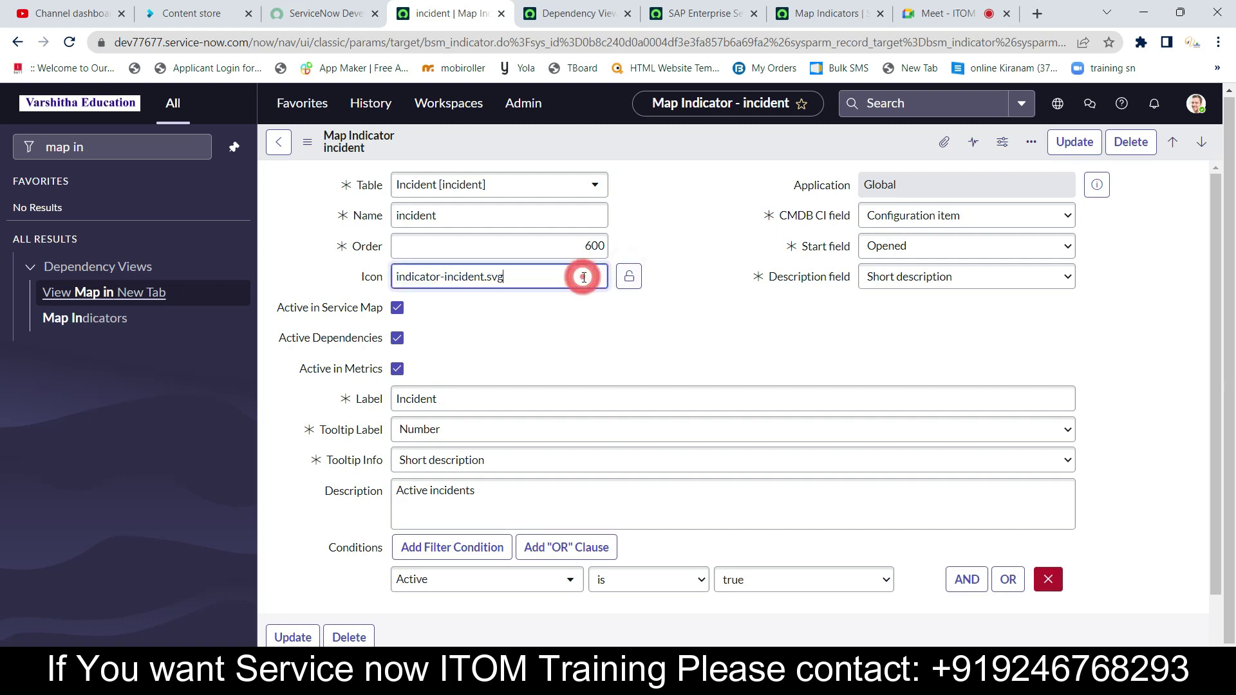
pyautogui.click(629, 276)
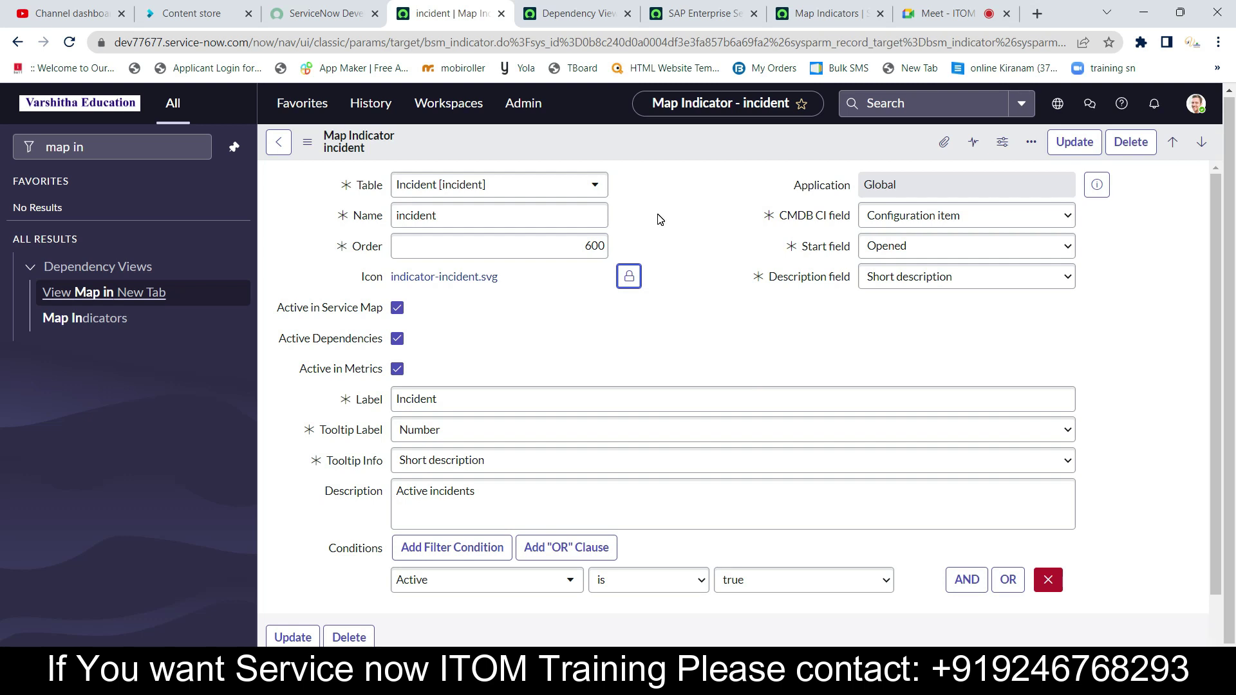
pyautogui.scroll(-1, 469, 345)
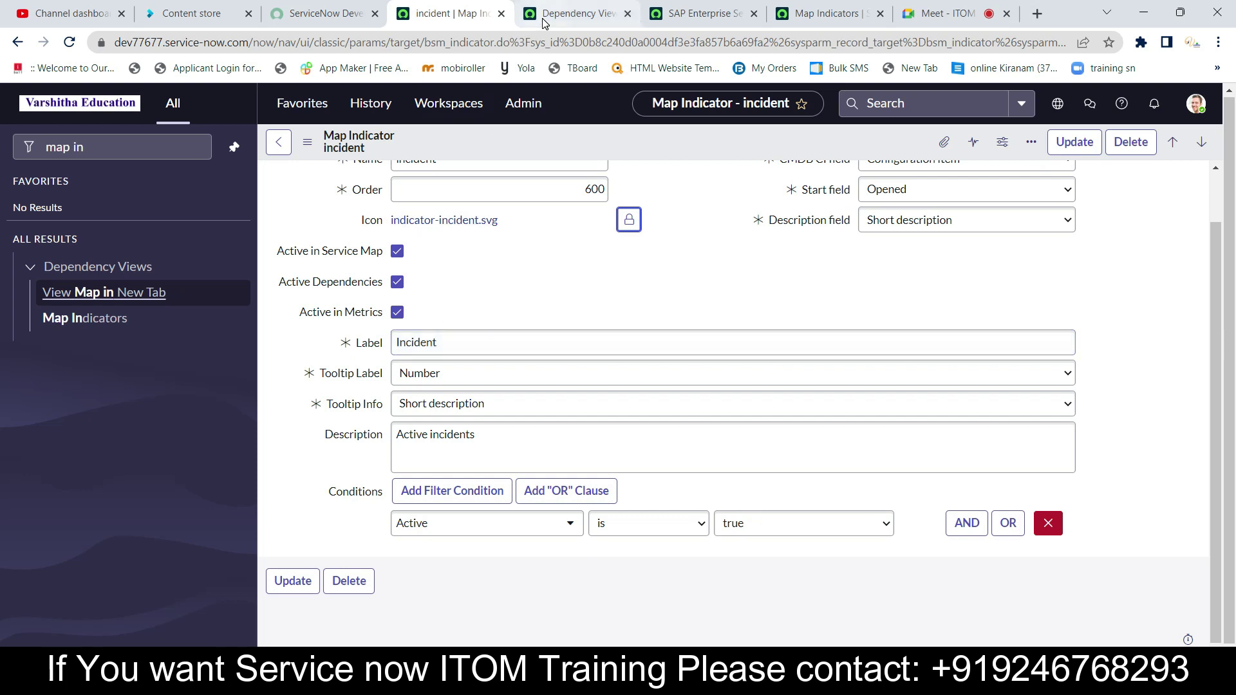
# Compare the incident indicator's label, tooltip and description settings with the warning icons under SAP Controlling on the dependency map
pyautogui.click(573, 13)
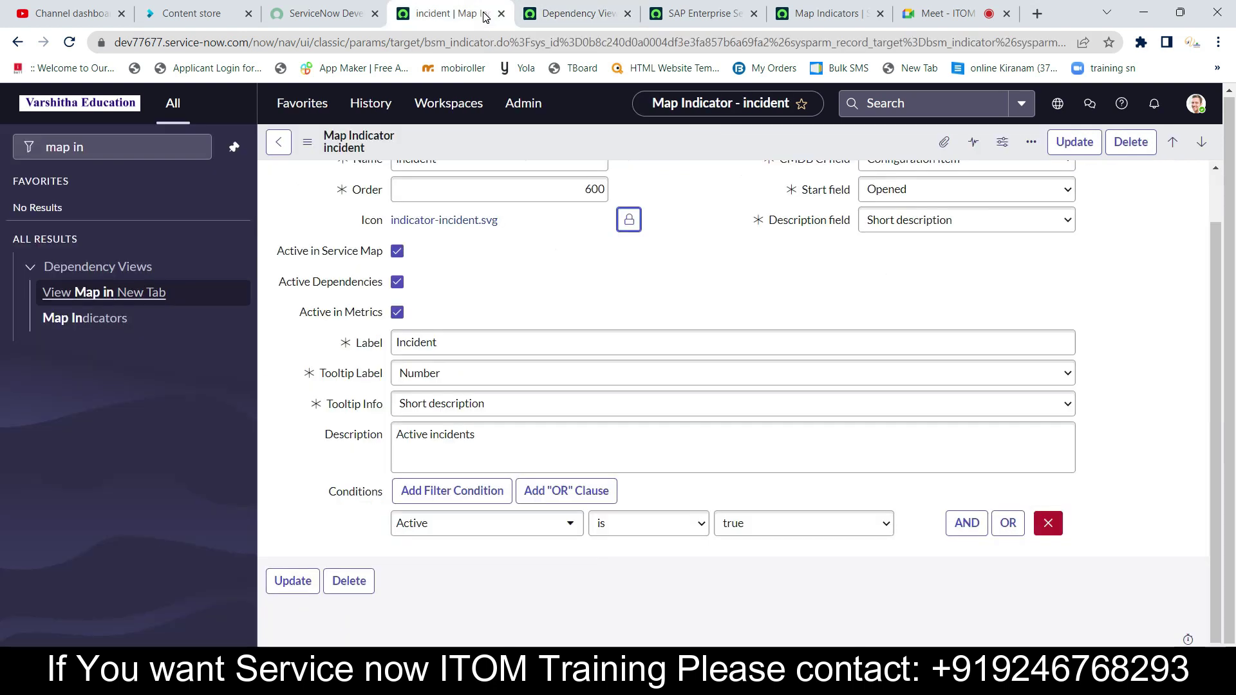
pyautogui.click(484, 14)
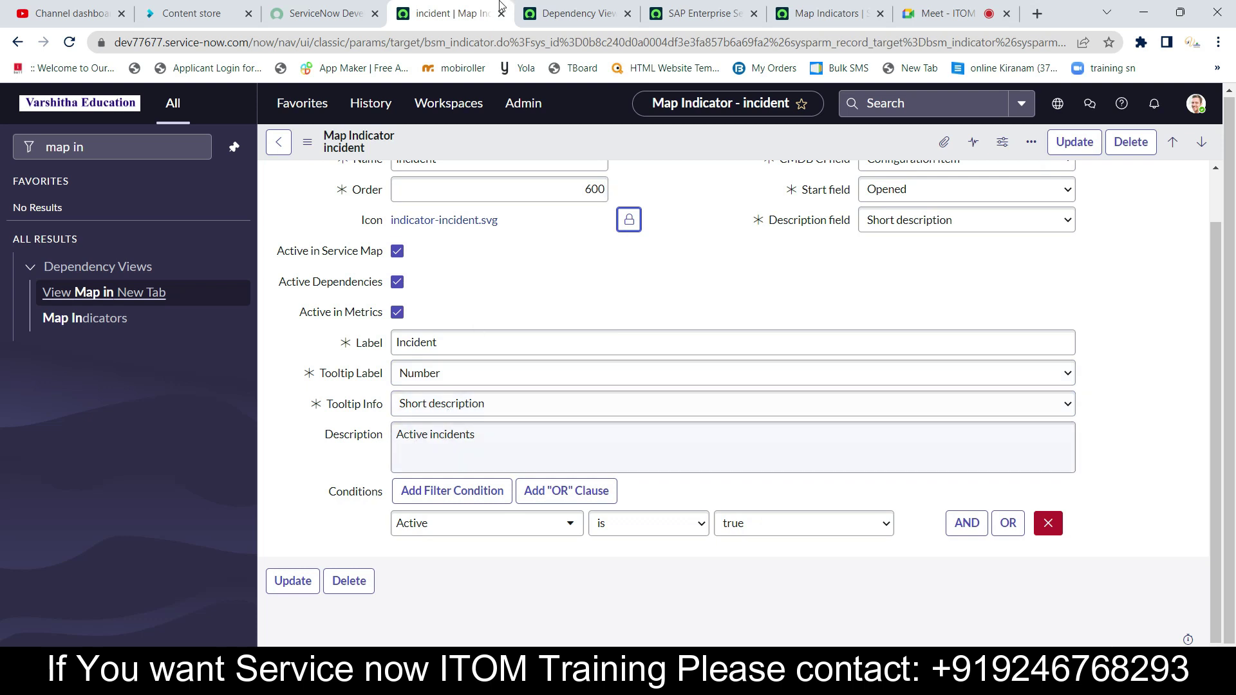
pyautogui.click(579, 14)
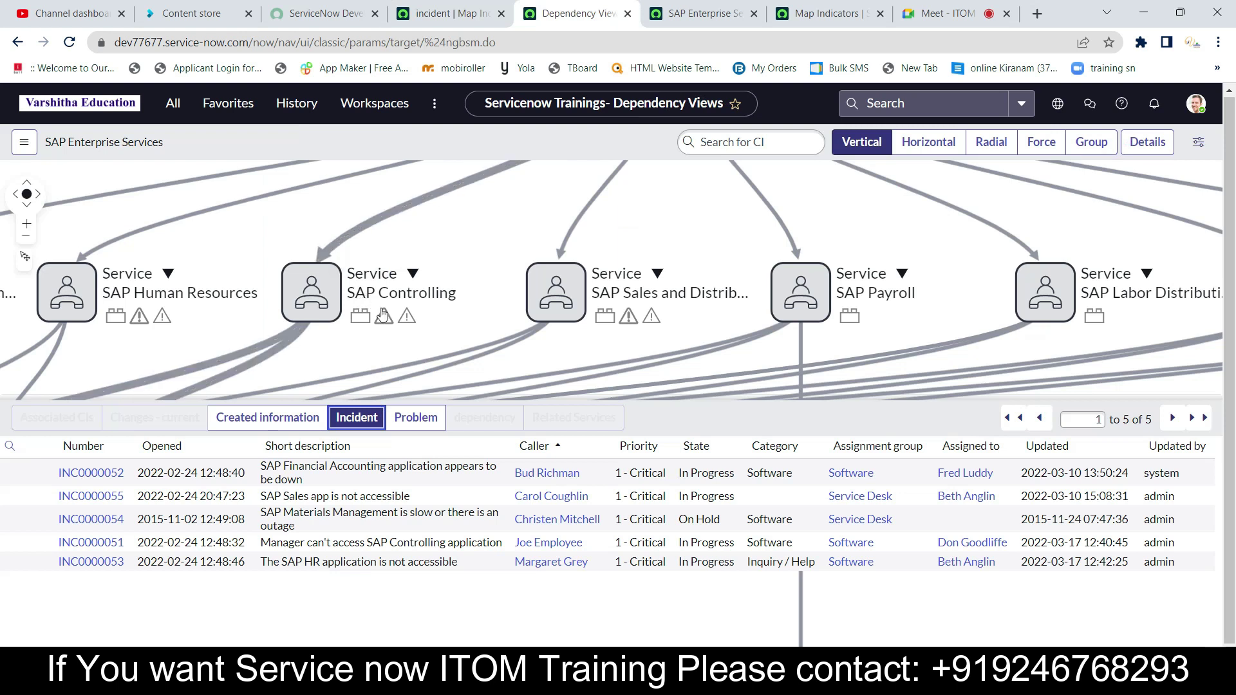
pyautogui.moveTo(409, 322)
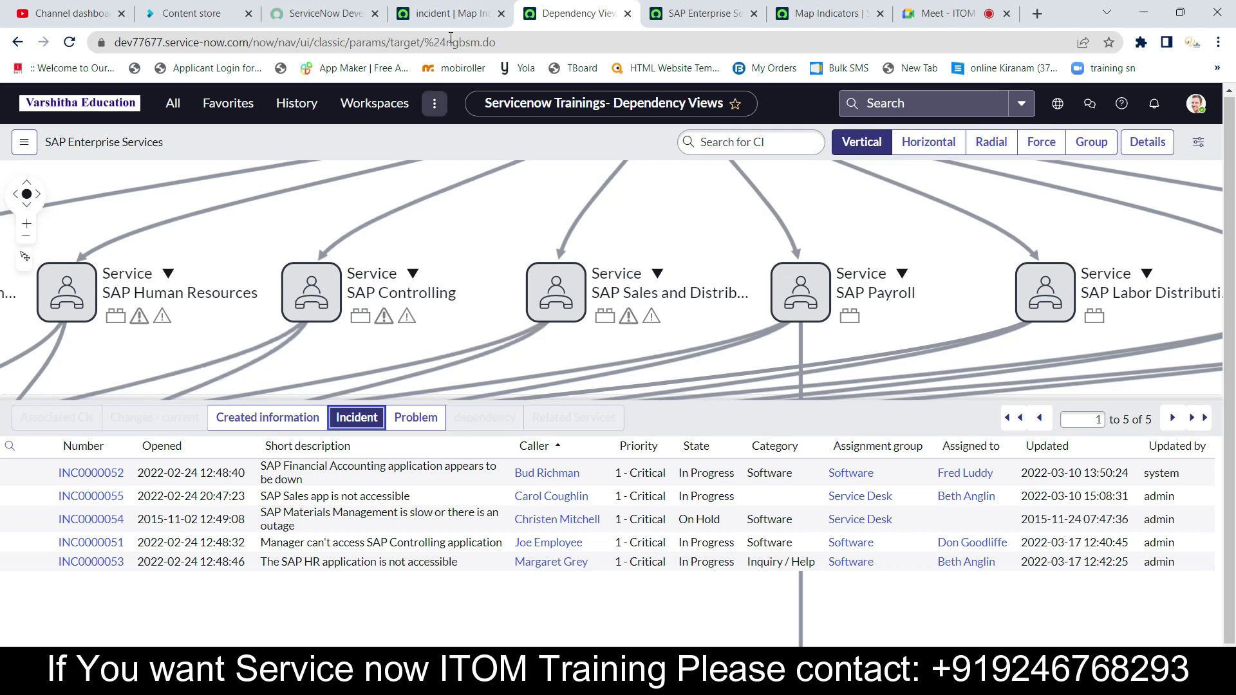
# Compare the incident map indicator's conditions and fields with the service nodes and Incident list on the dependency map
pyautogui.click(450, 16)
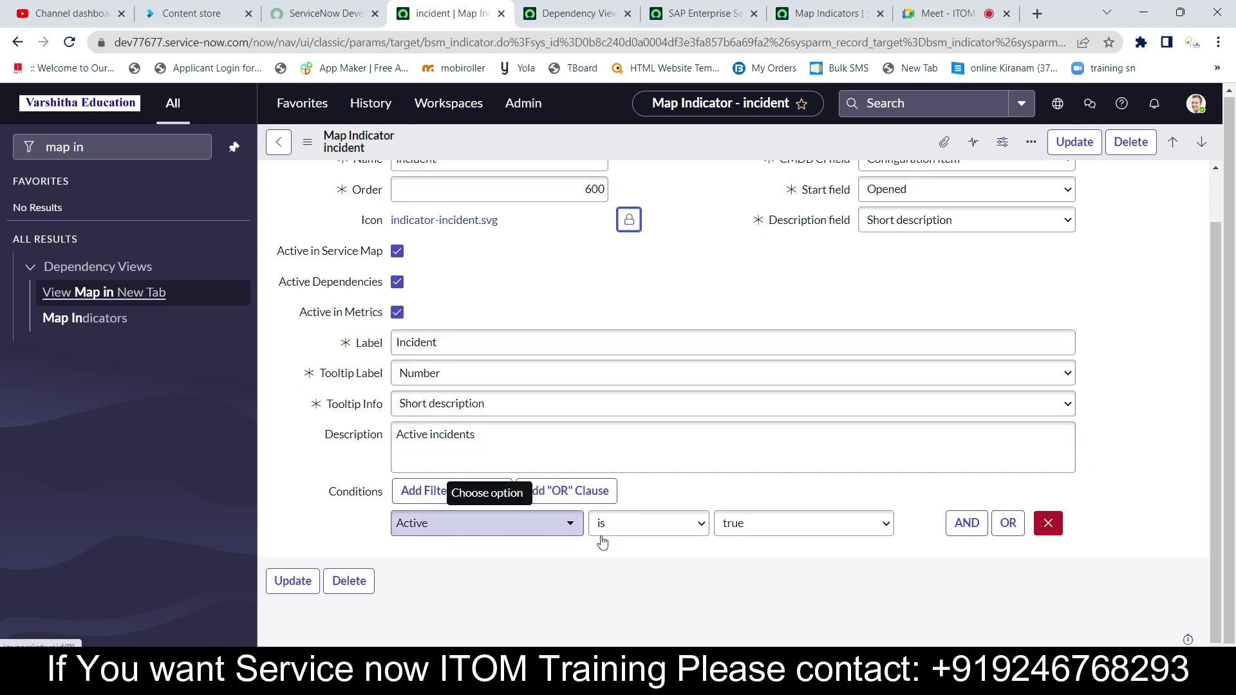
pyautogui.scroll(2, 526, 292)
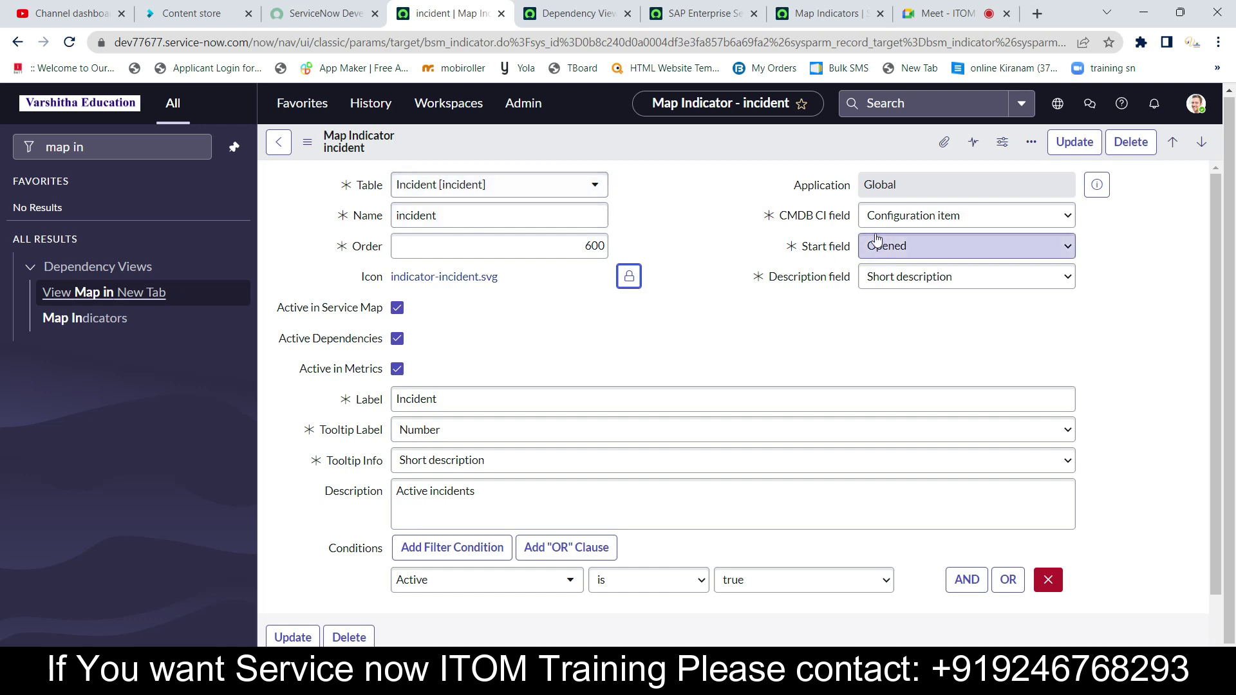
pyautogui.click(567, 14)
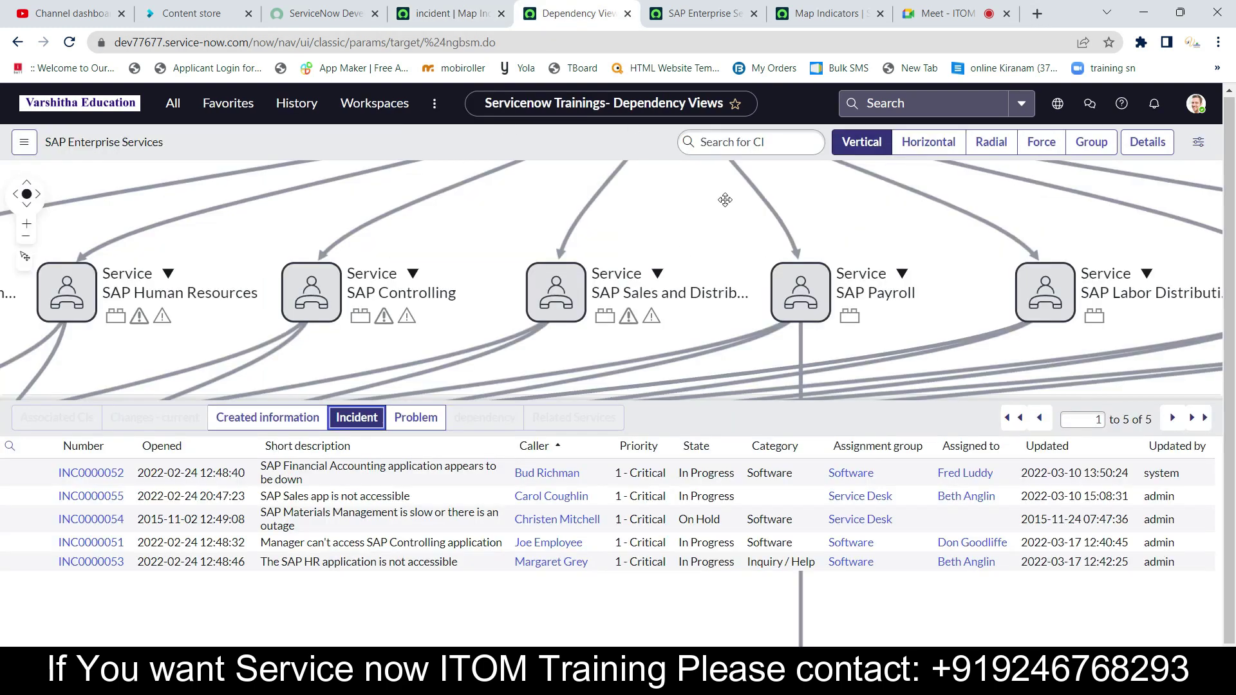
pyautogui.scroll(2, 714, 257)
pyautogui.scroll(-4, 714, 257)
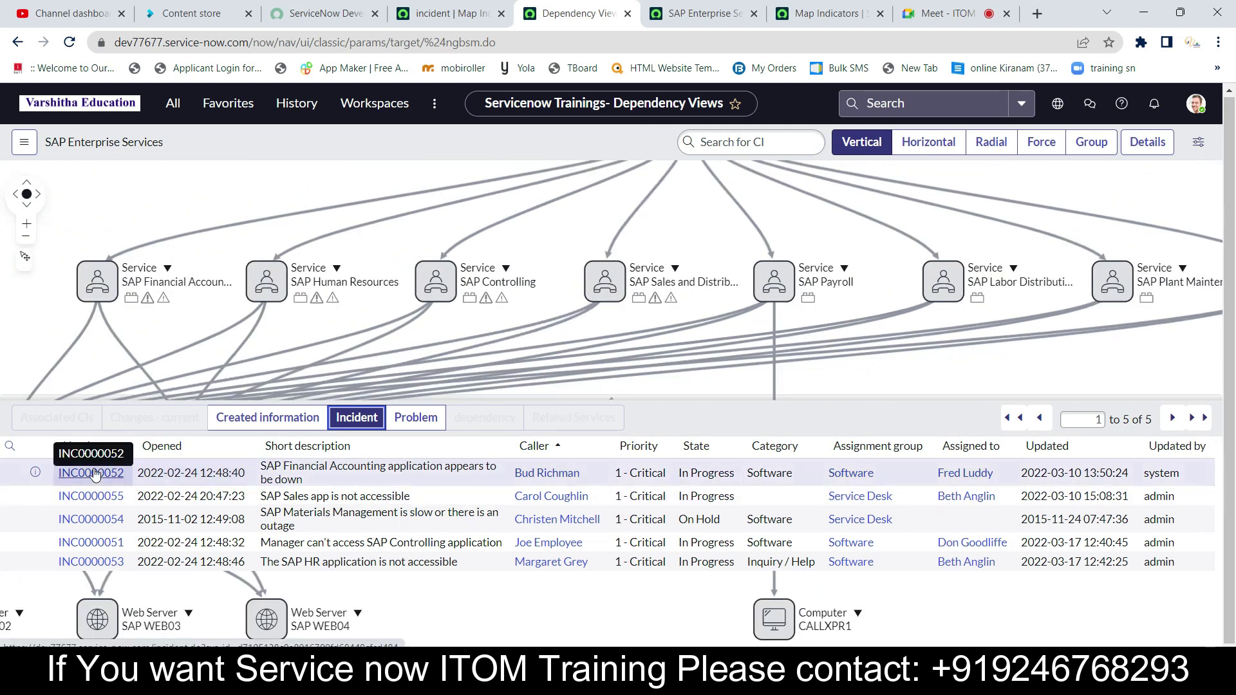
# Copy the name SAP Enterprise Services from its service record
pyautogui.click(682, 16)
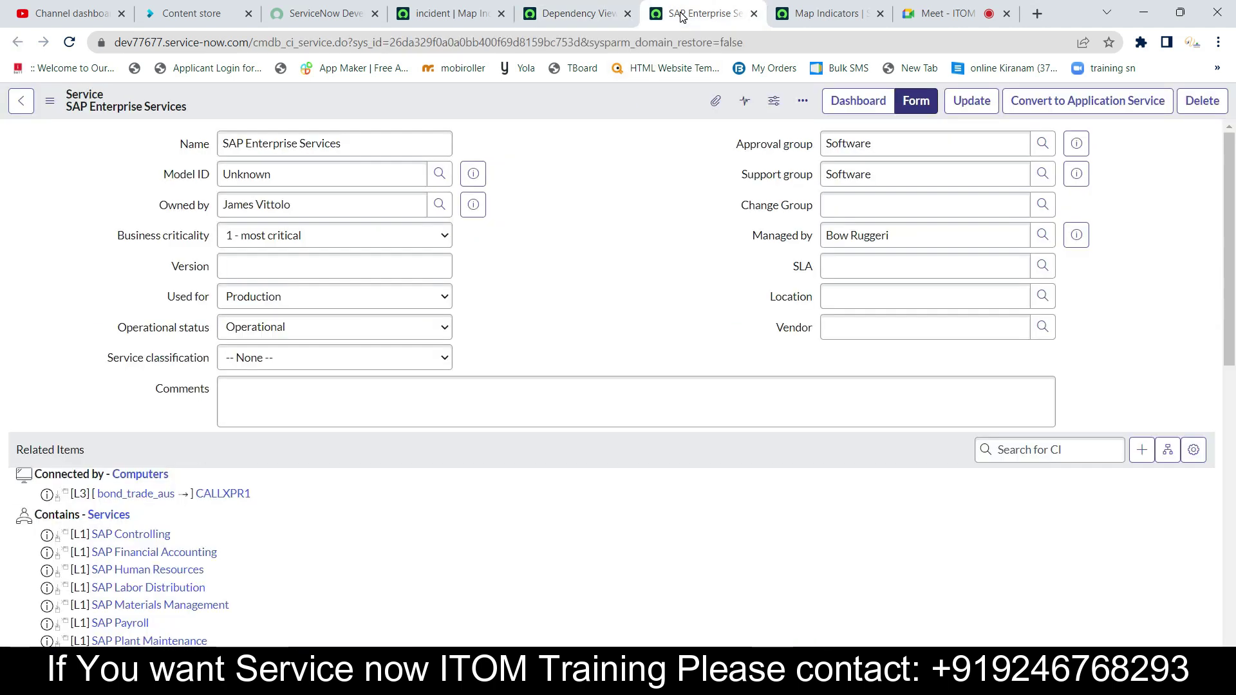
pyautogui.tripleClick(353, 152)
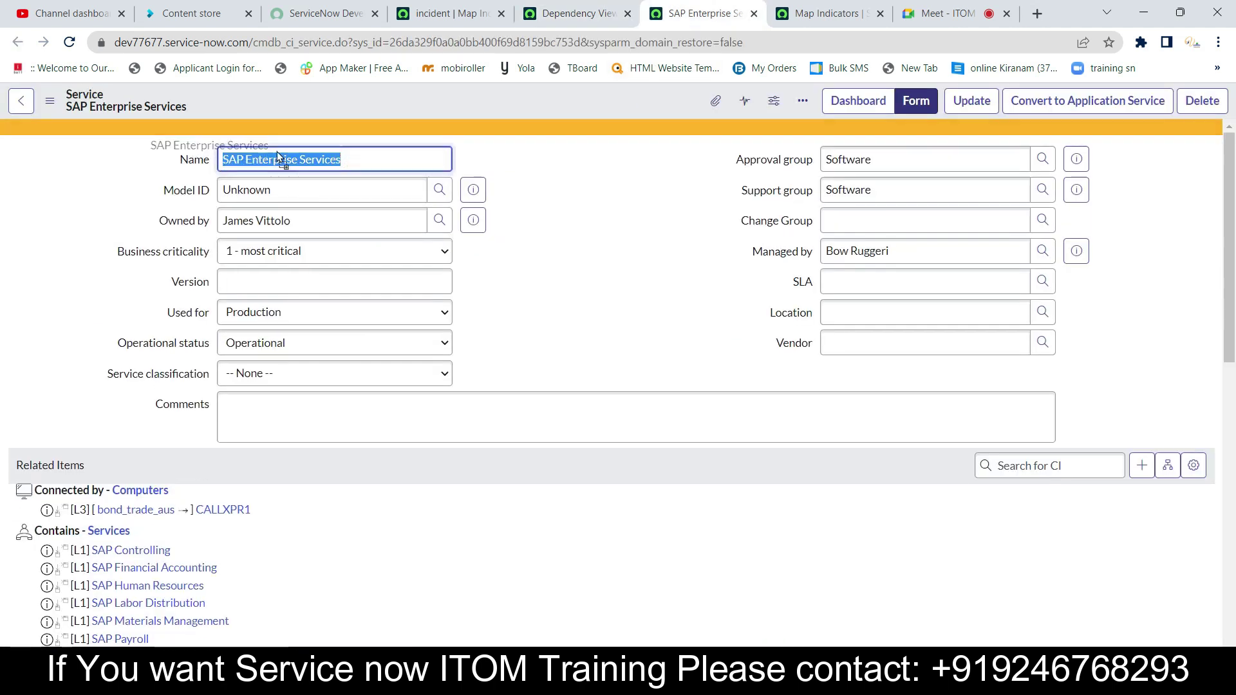
pyautogui.rightClick(319, 143)
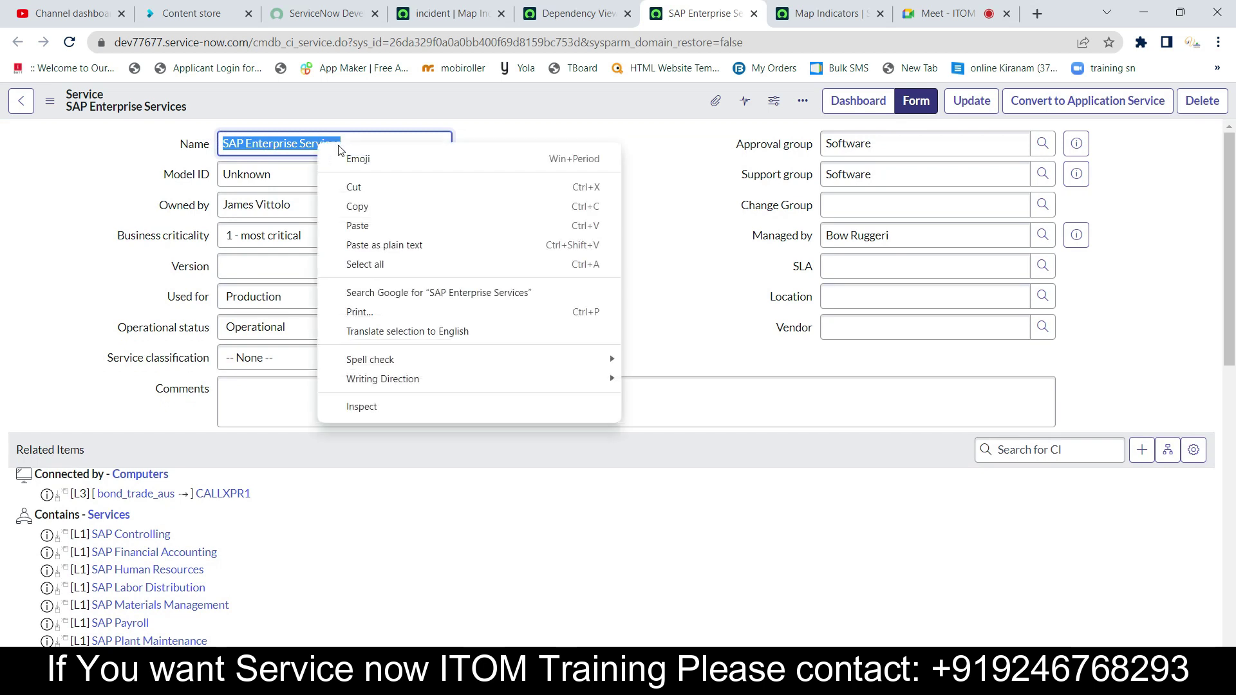
pyautogui.click(358, 204)
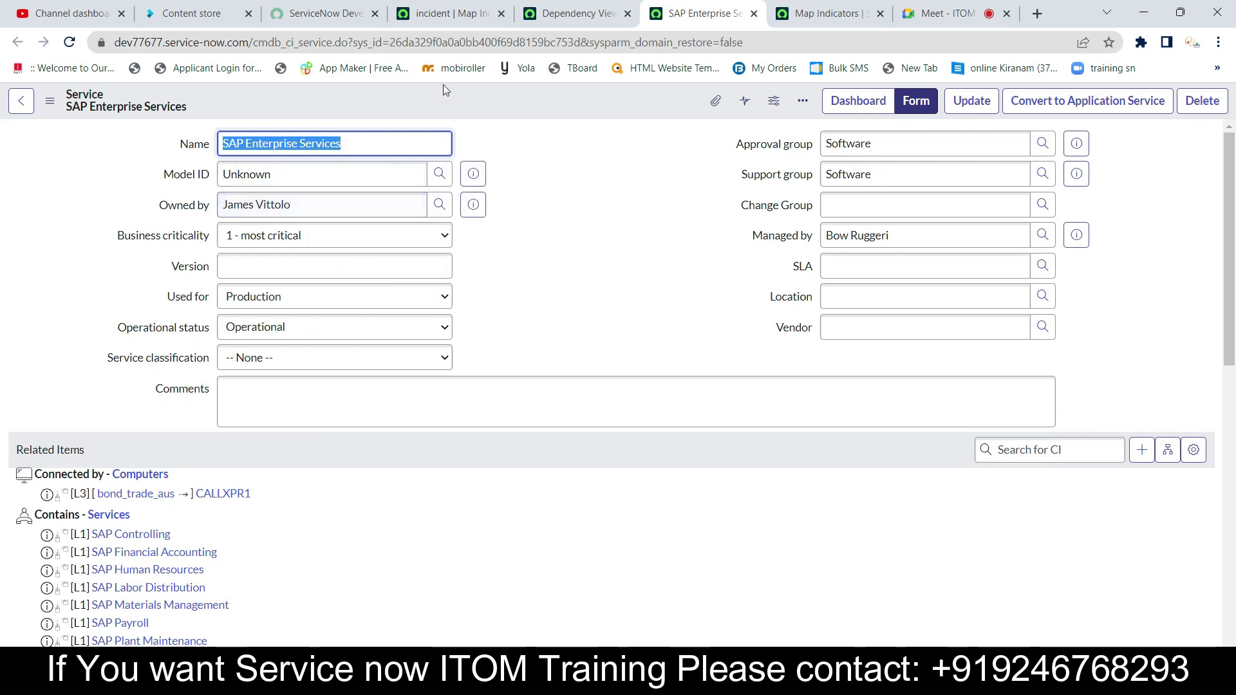
# Open a new incident form in a separate browser tab using the navigator command incident.FORM
pyautogui.click(444, 14)
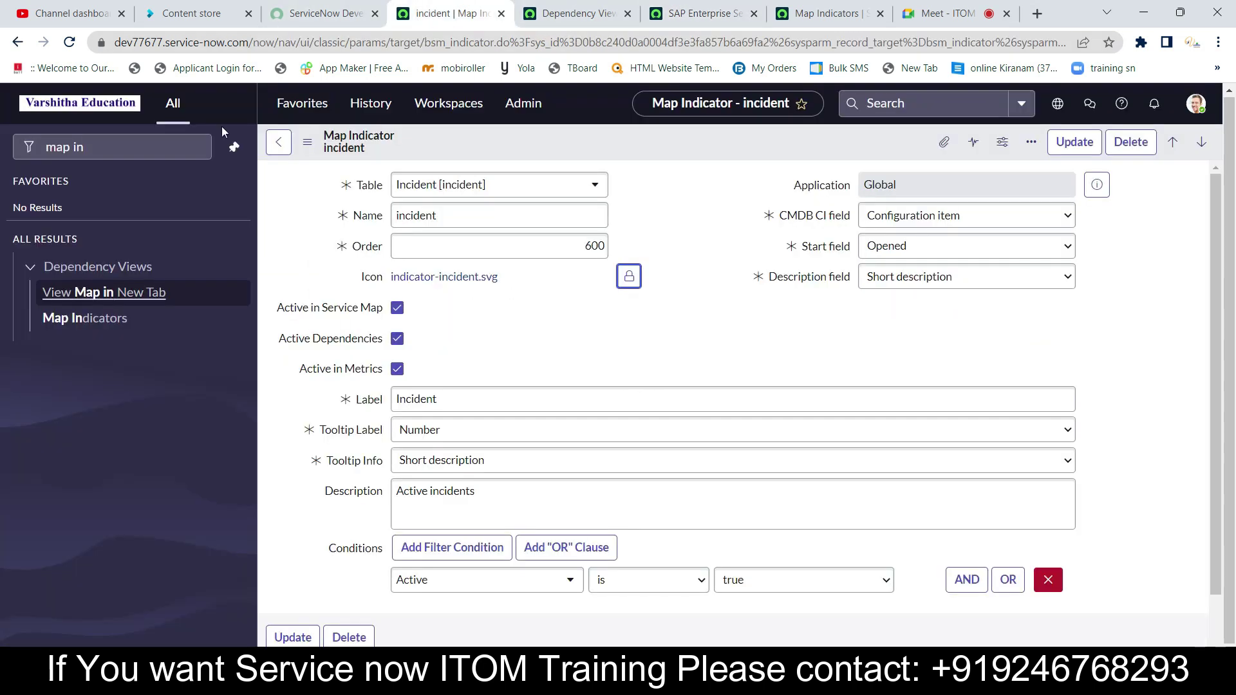
pyautogui.moveTo(107, 146); pyautogui.dragTo(47, 146)
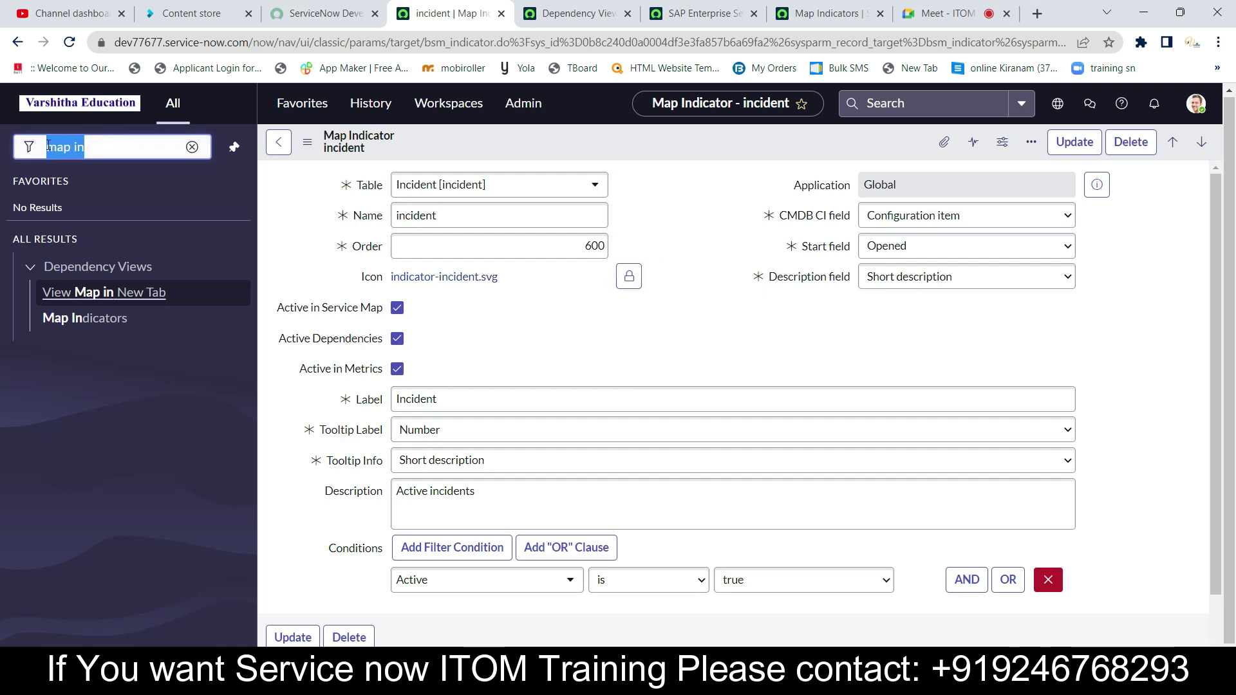
pyautogui.write('incide')
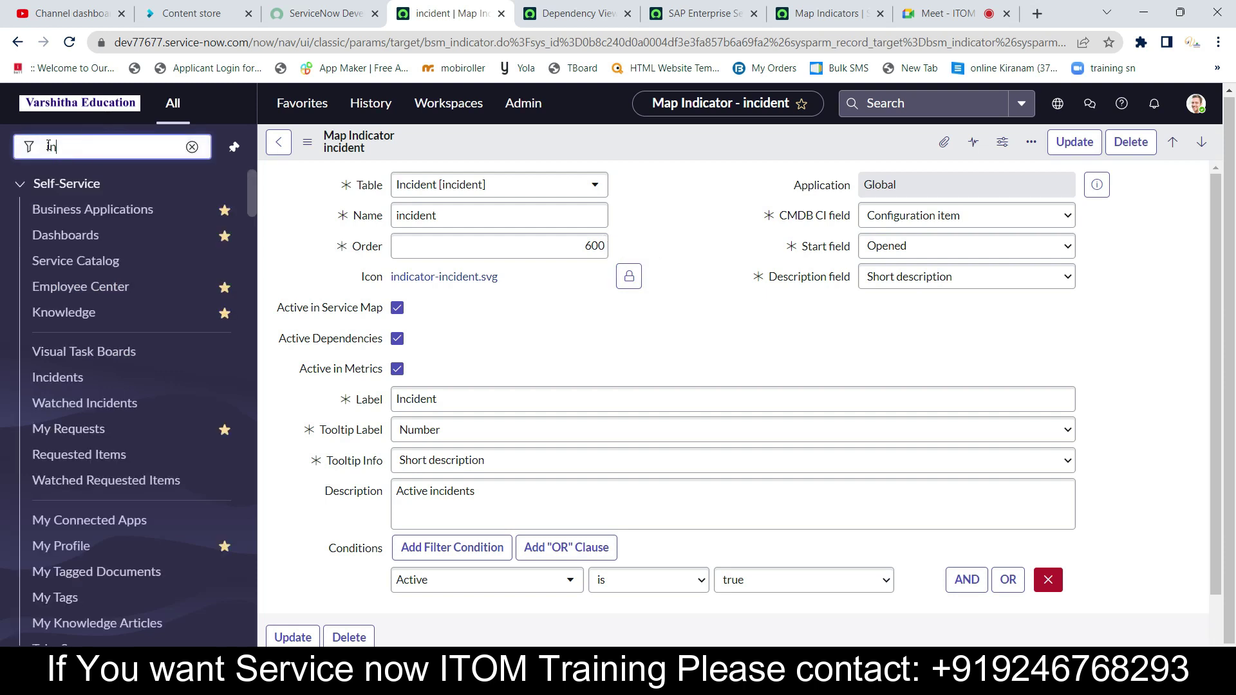
pyautogui.write('nt.FORM')
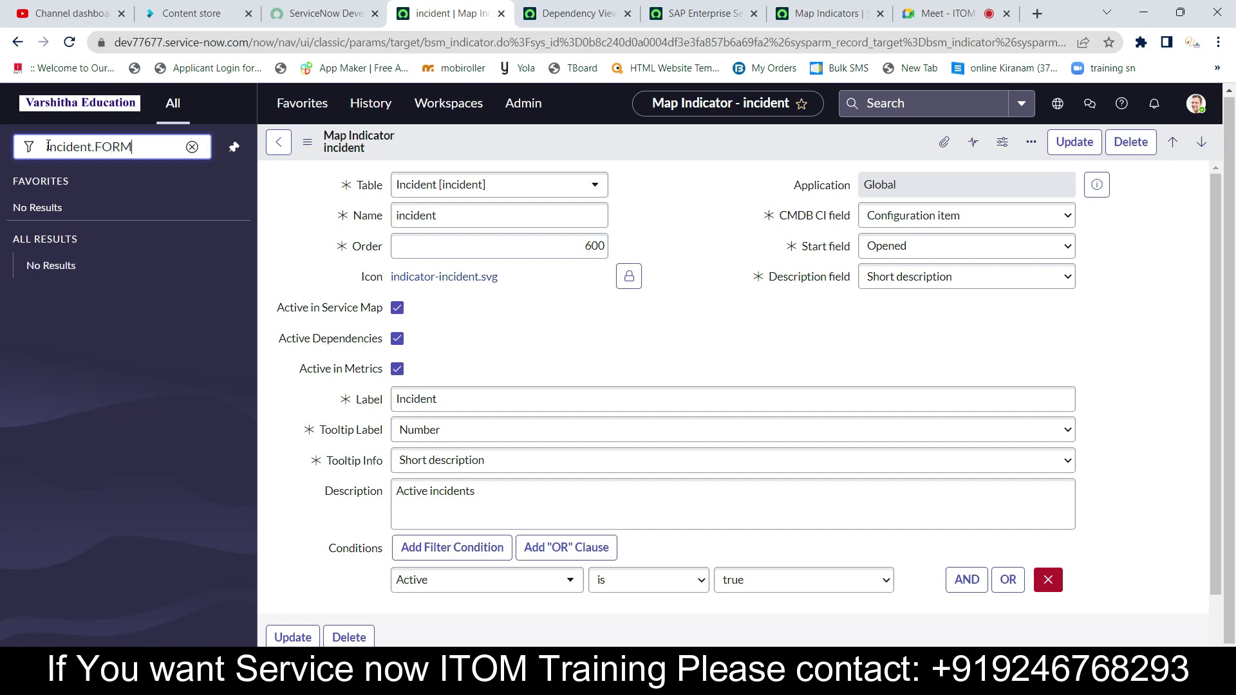
pyautogui.press('Return')
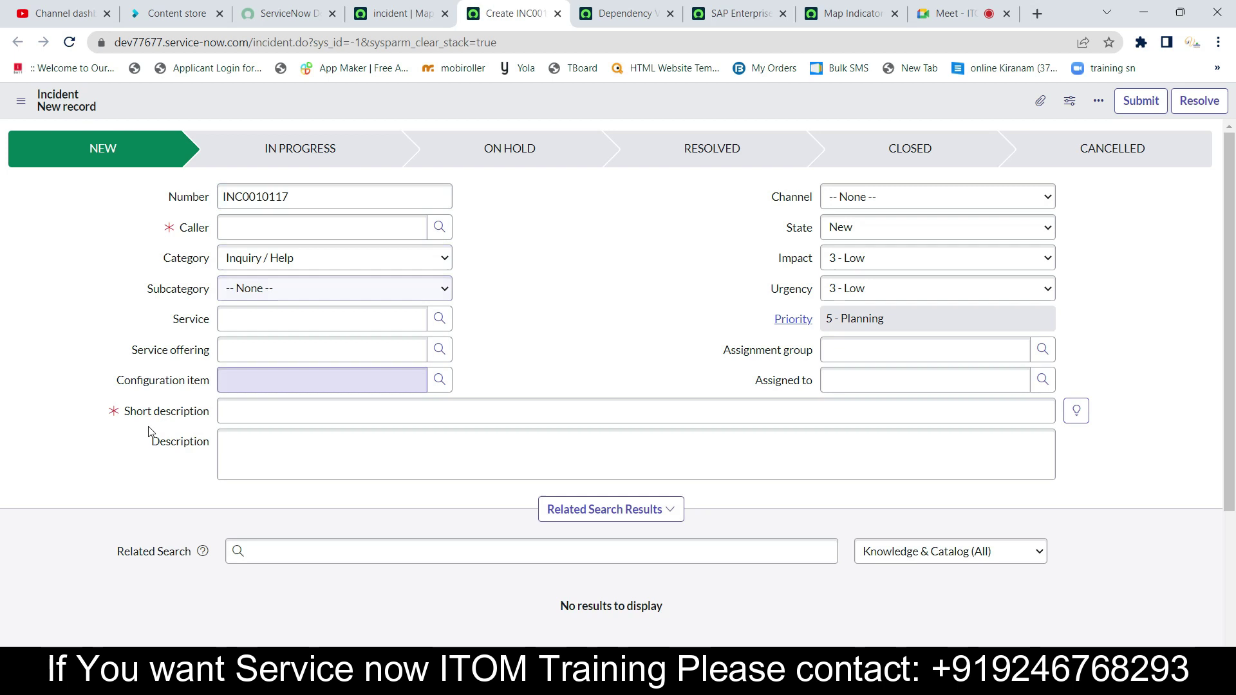
# Set the new incident's configuration item to the copied service name, SAP Enterprise Services
pyautogui.click(282, 380)
pyautogui.hotkey('ctrl', 'v')
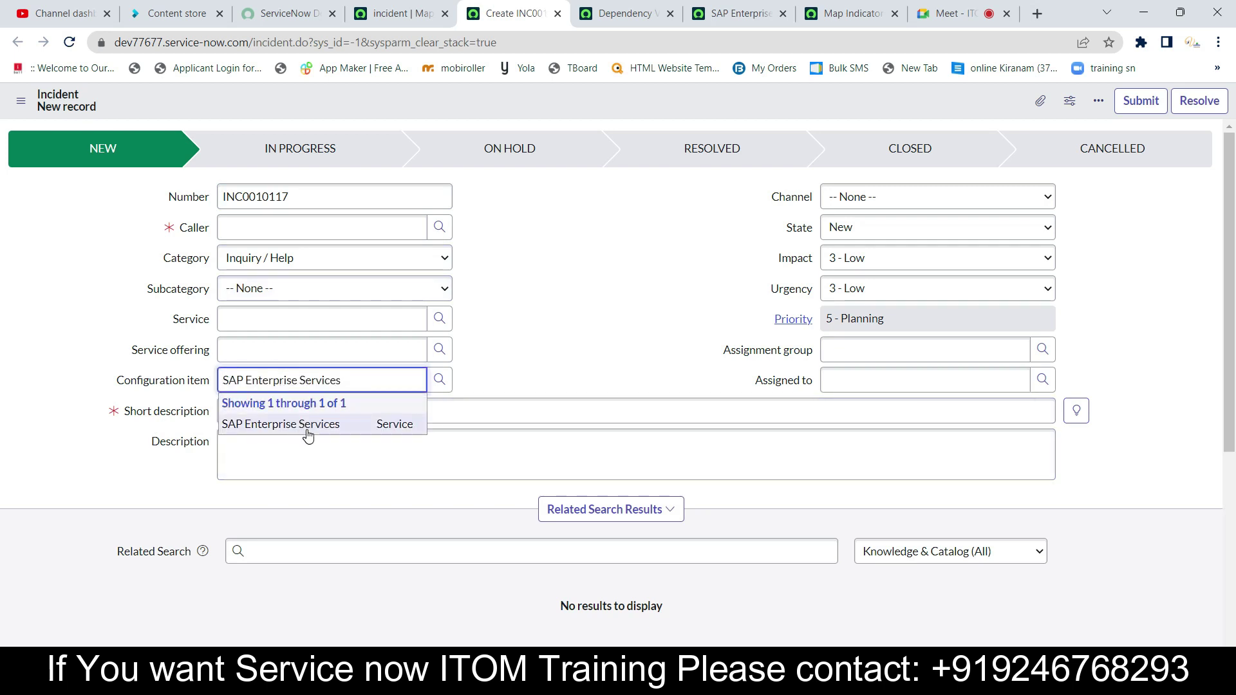
pyautogui.click(307, 430)
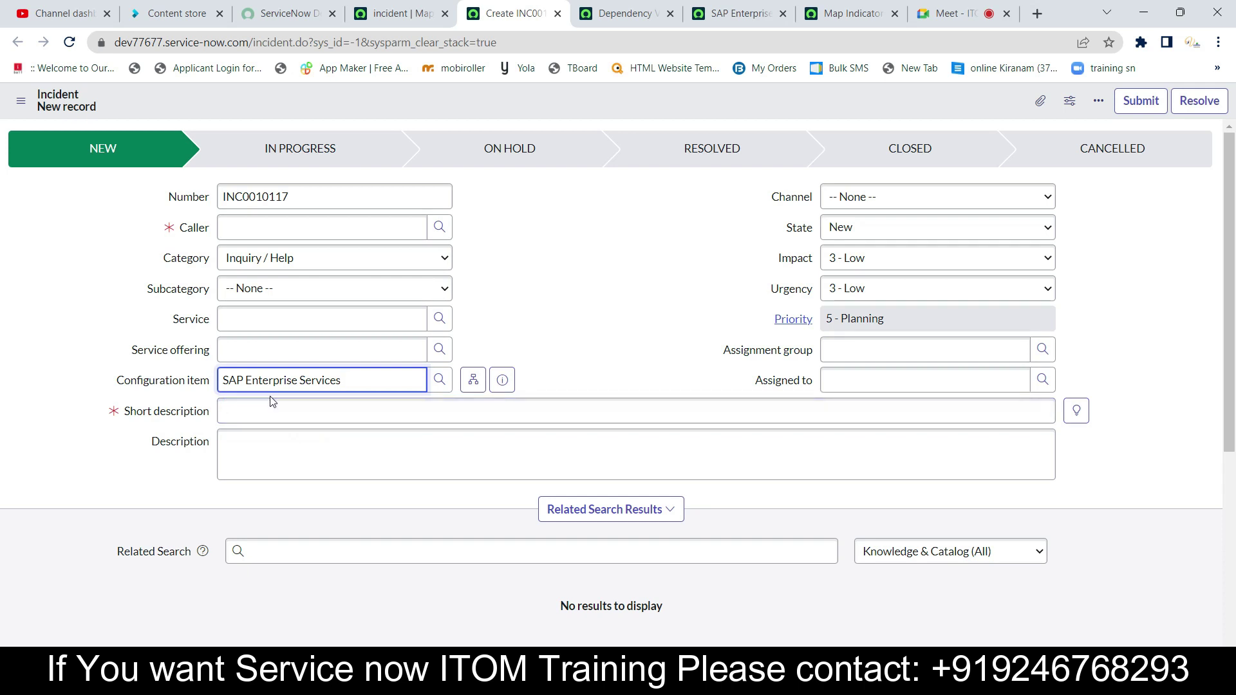
# Choose the first recently used caller, enter demo as the short description and save the incident
pyautogui.click(278, 228)
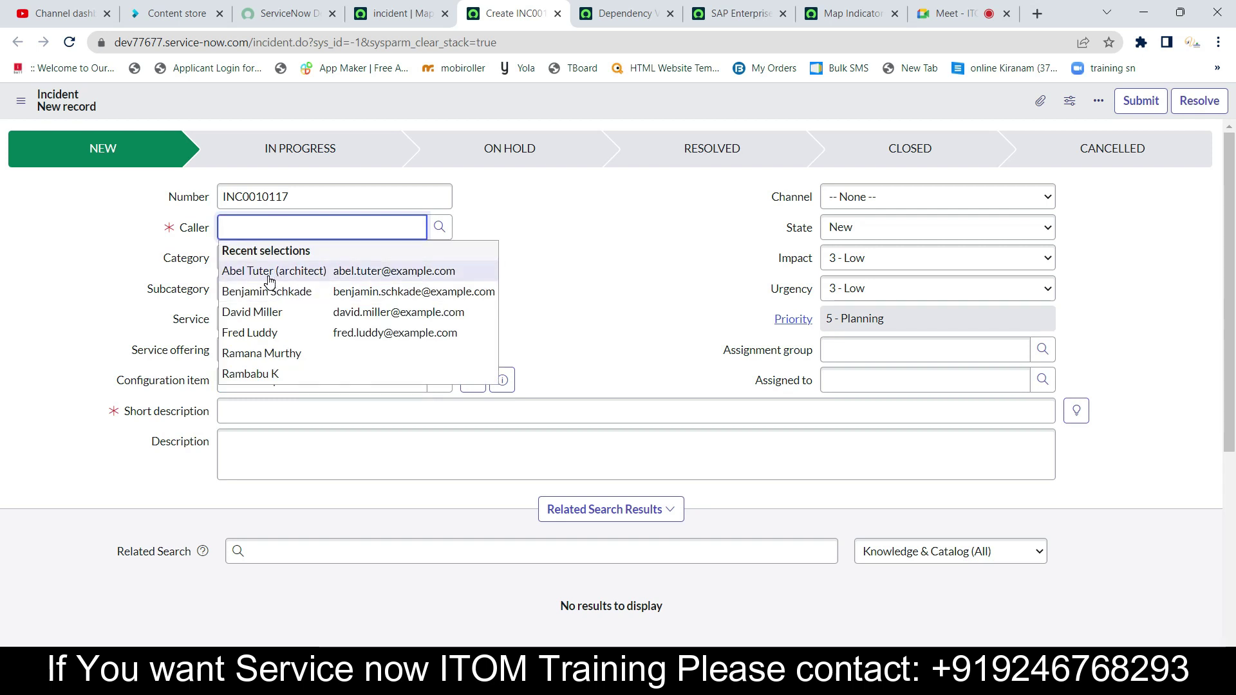
pyautogui.click(277, 275)
pyautogui.click(281, 404)
pyautogui.write('demo')
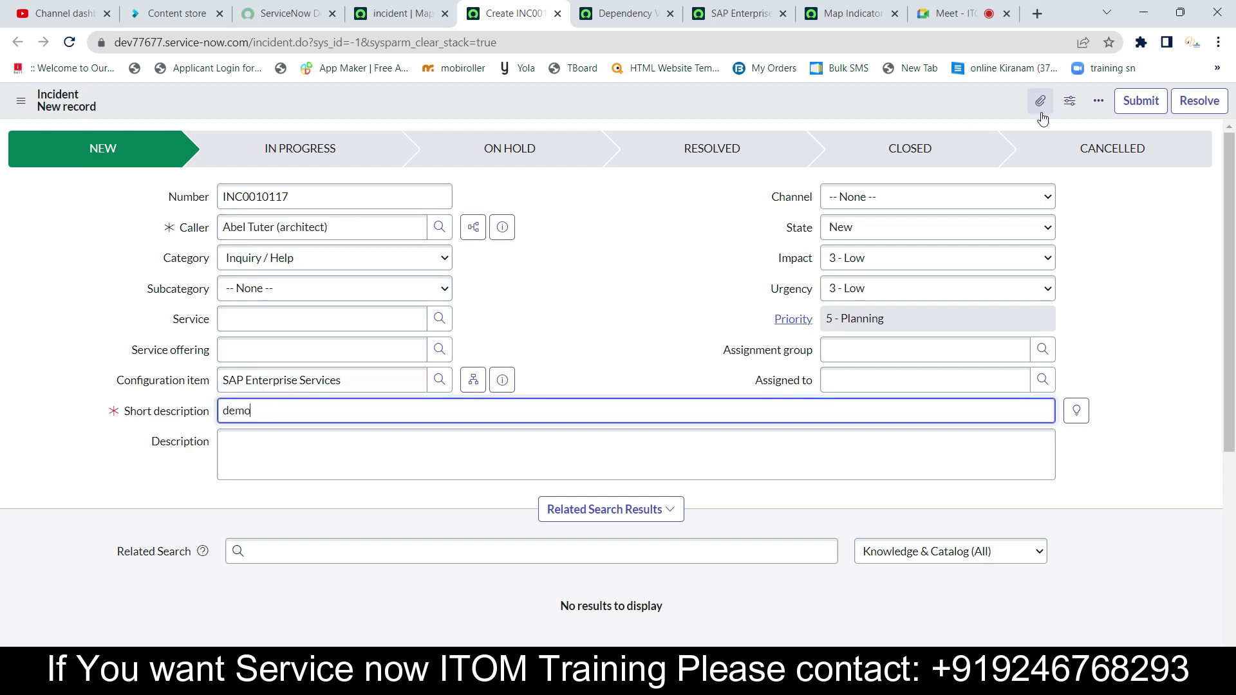
pyautogui.rightClick(710, 100)
pyautogui.click(738, 113)
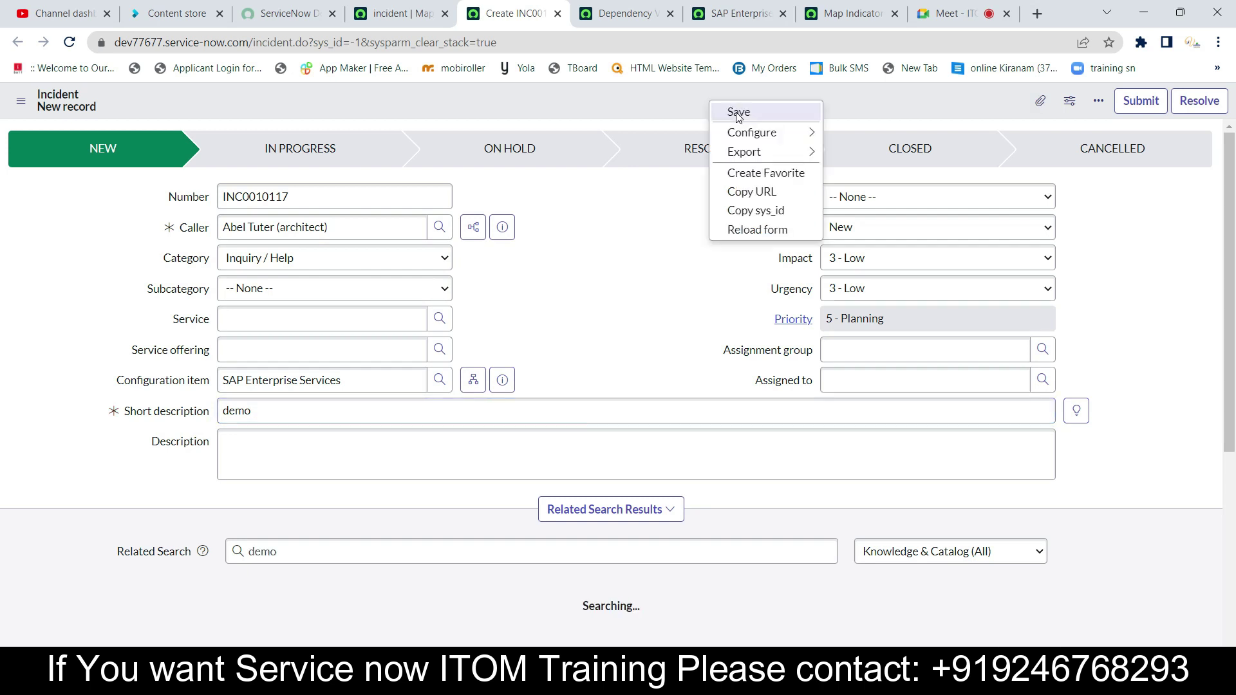
pyautogui.click(743, 127)
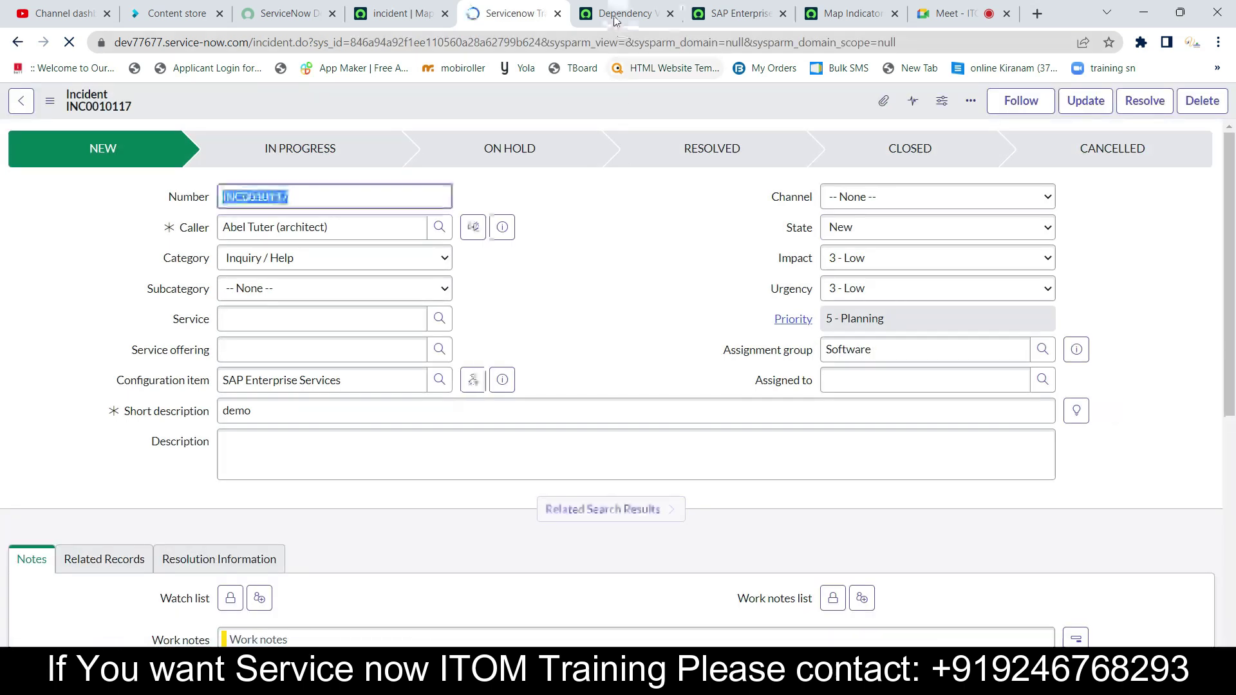
# Return to the SAP Enterprise Services dependency map, reload it and show its details
pyautogui.click(615, 18)
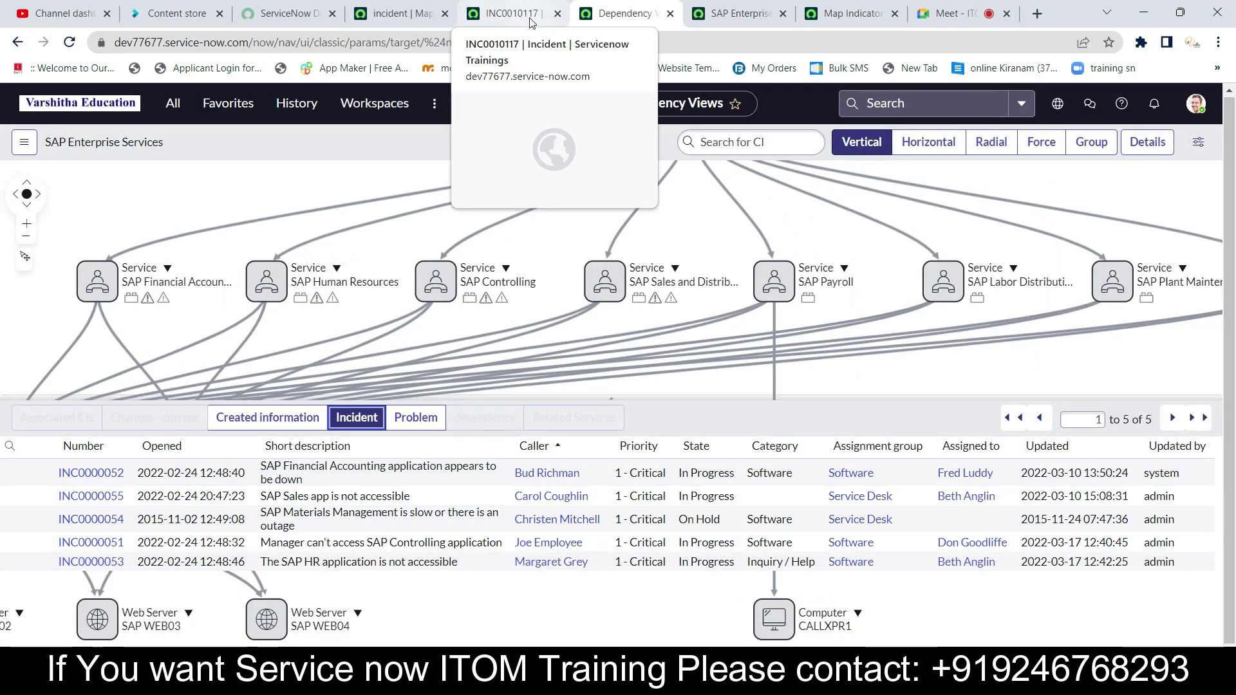
pyautogui.click(68, 42)
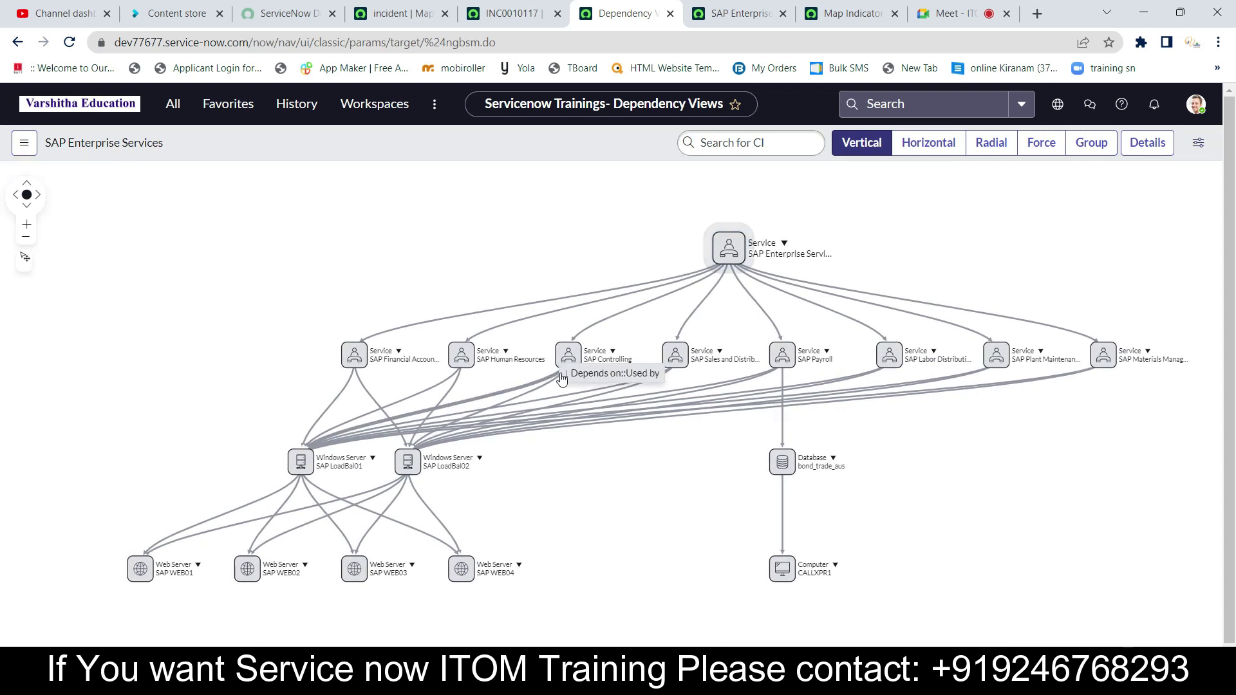
pyautogui.click(1147, 142)
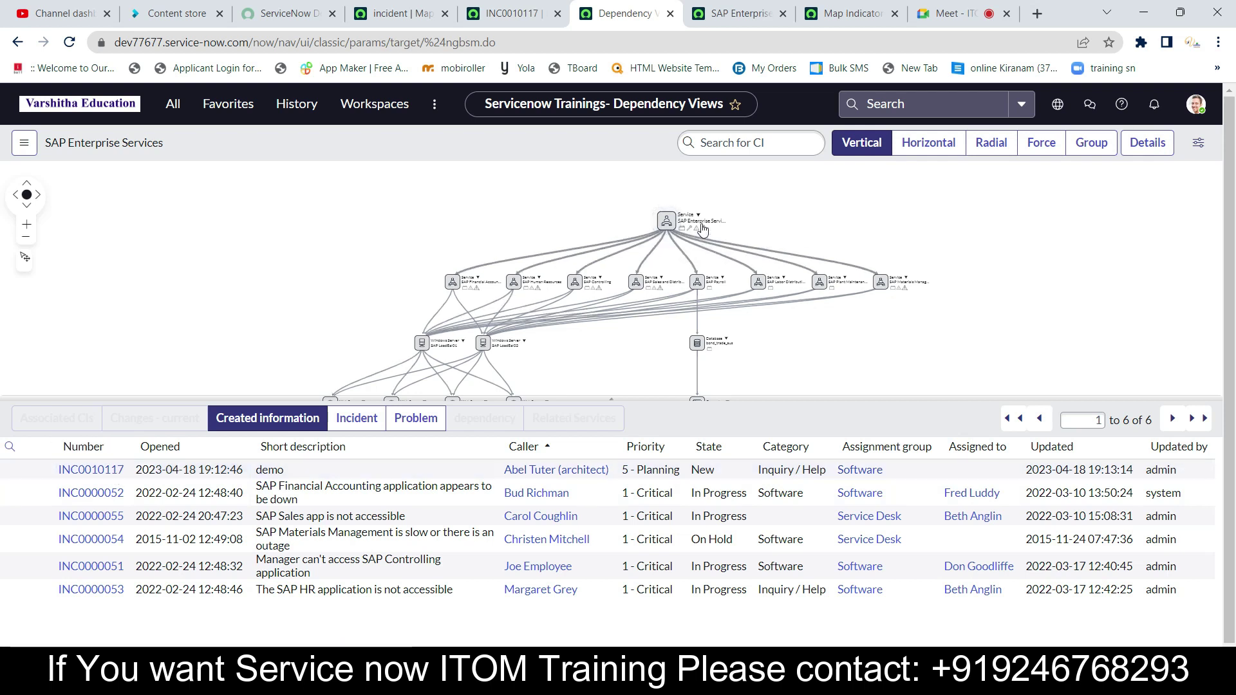
# Inspect the indicator icons under the SAP Enterprise Services node and its child service nodes
pyautogui.scroll(5, 701, 229)
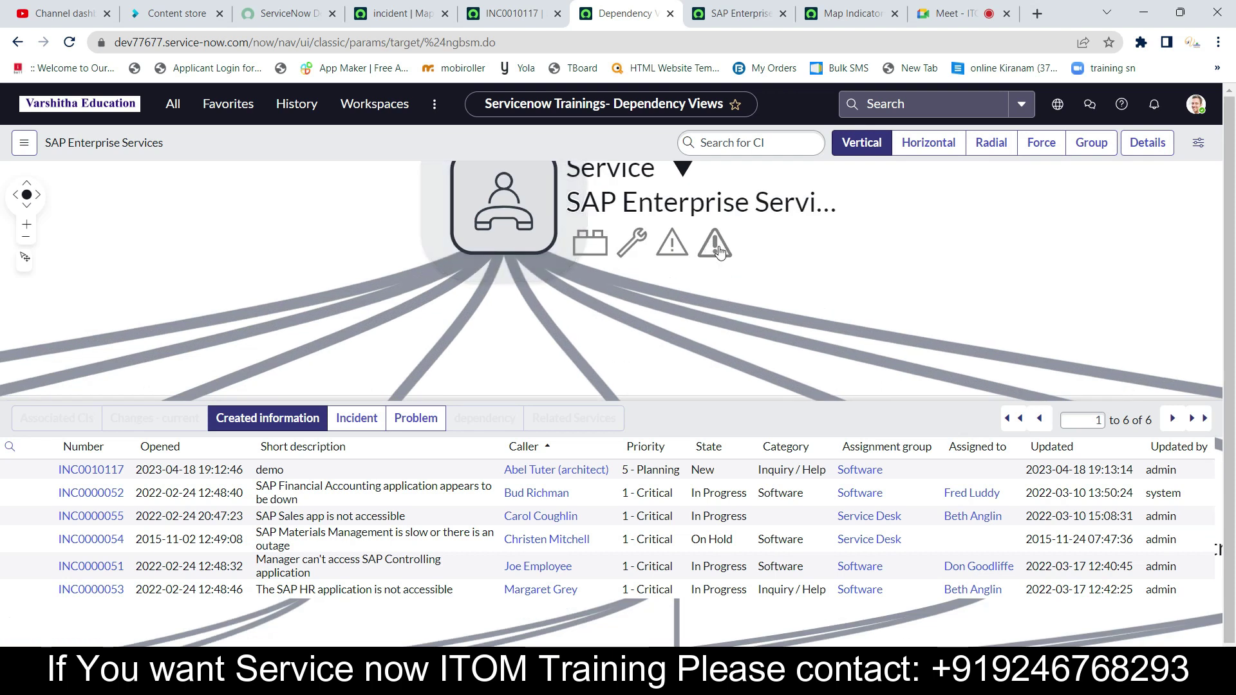
pyautogui.scroll(-3, 635, 262)
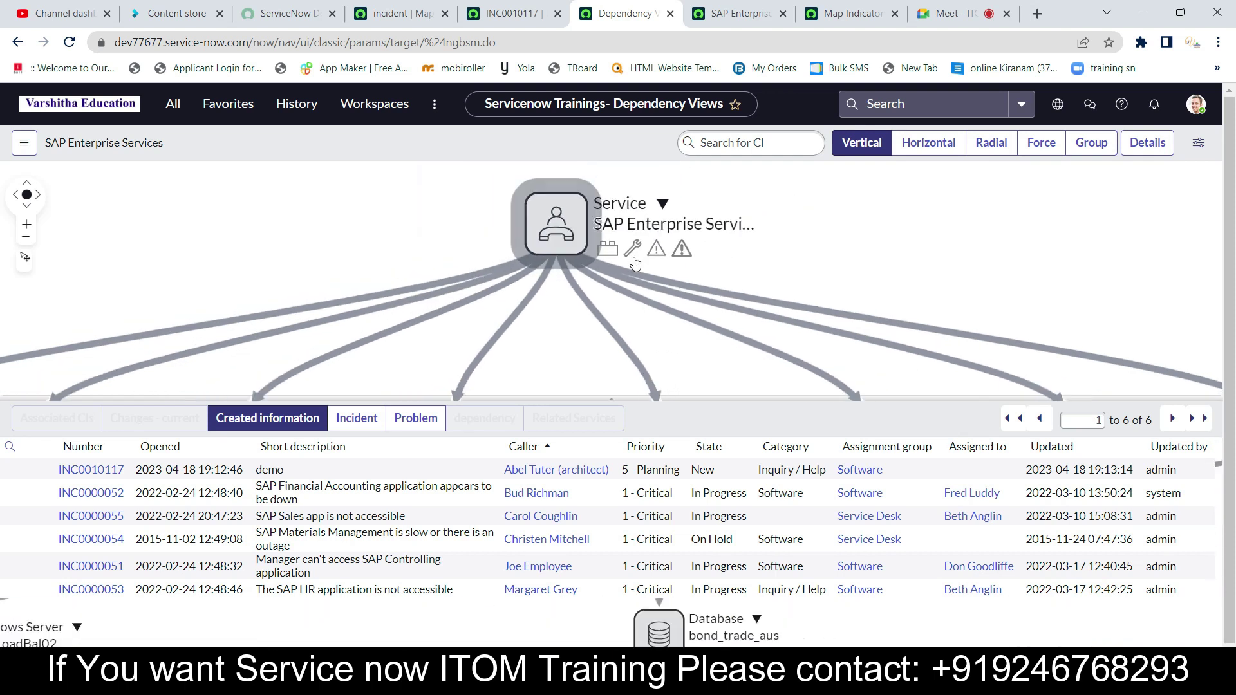
pyautogui.scroll(-1, 634, 264)
pyautogui.moveTo(566, 327); pyautogui.dragTo(565, 240)
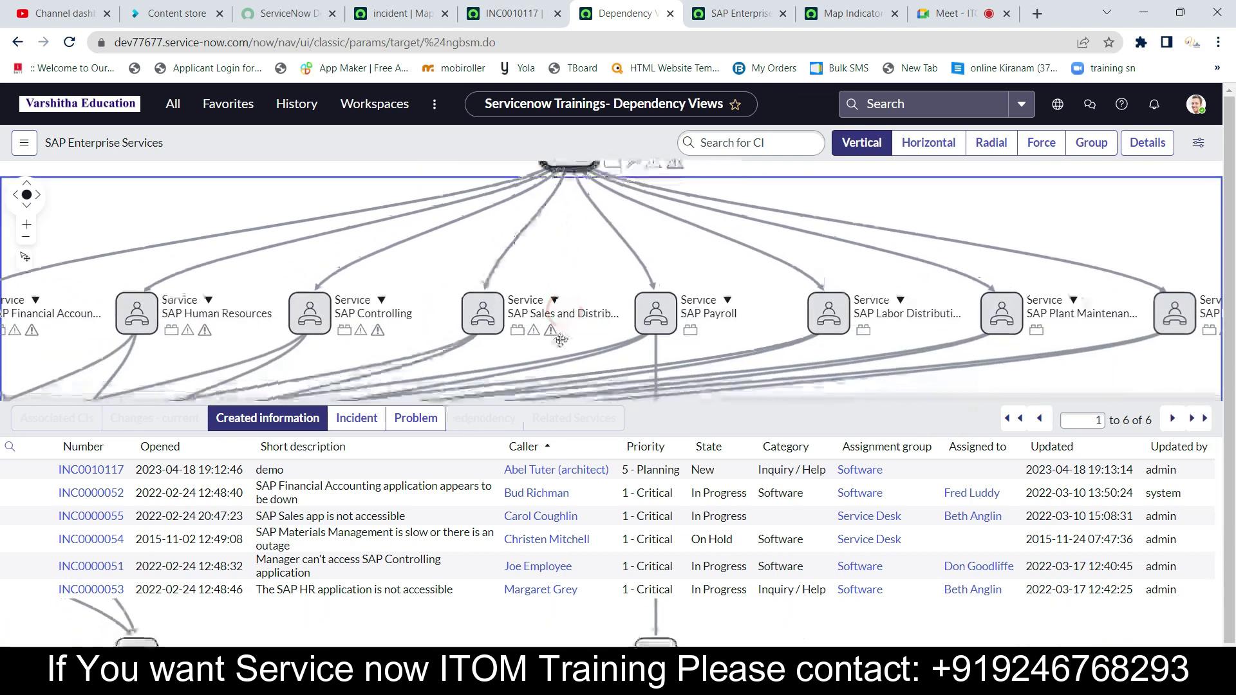
pyautogui.moveTo(554, 335)
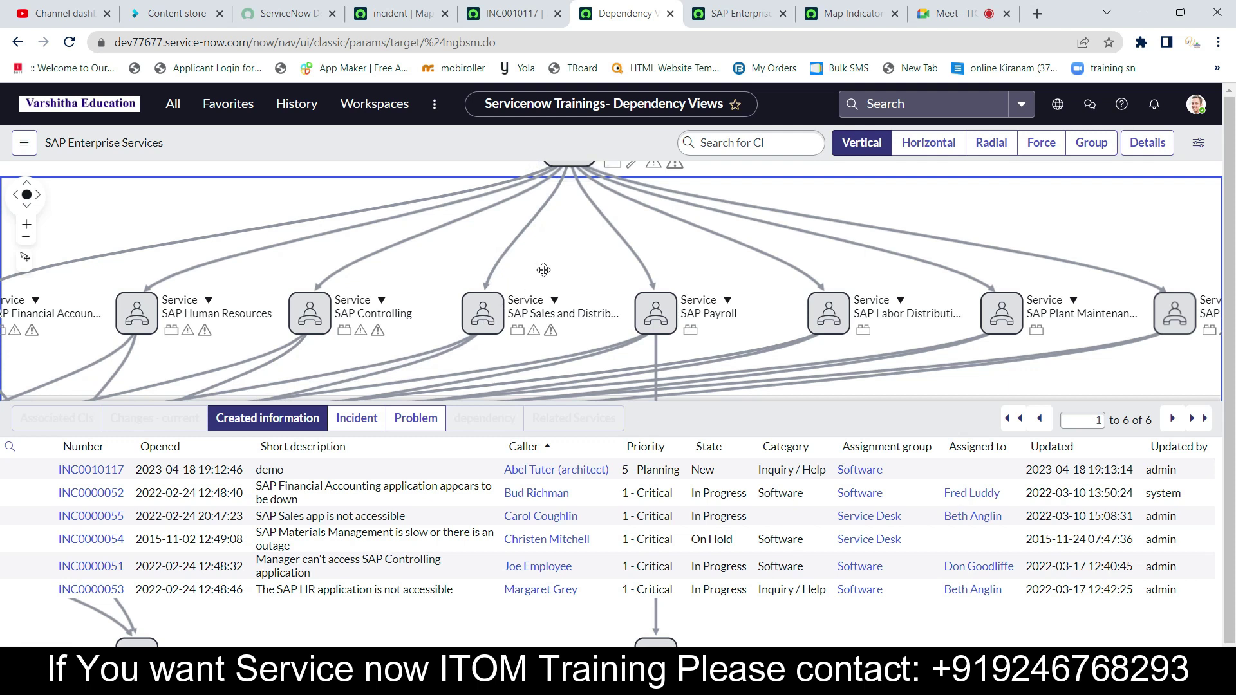
# Show the map's Incident list, check the new demo incident against the nodes' icons and hide the details
pyautogui.click(357, 418)
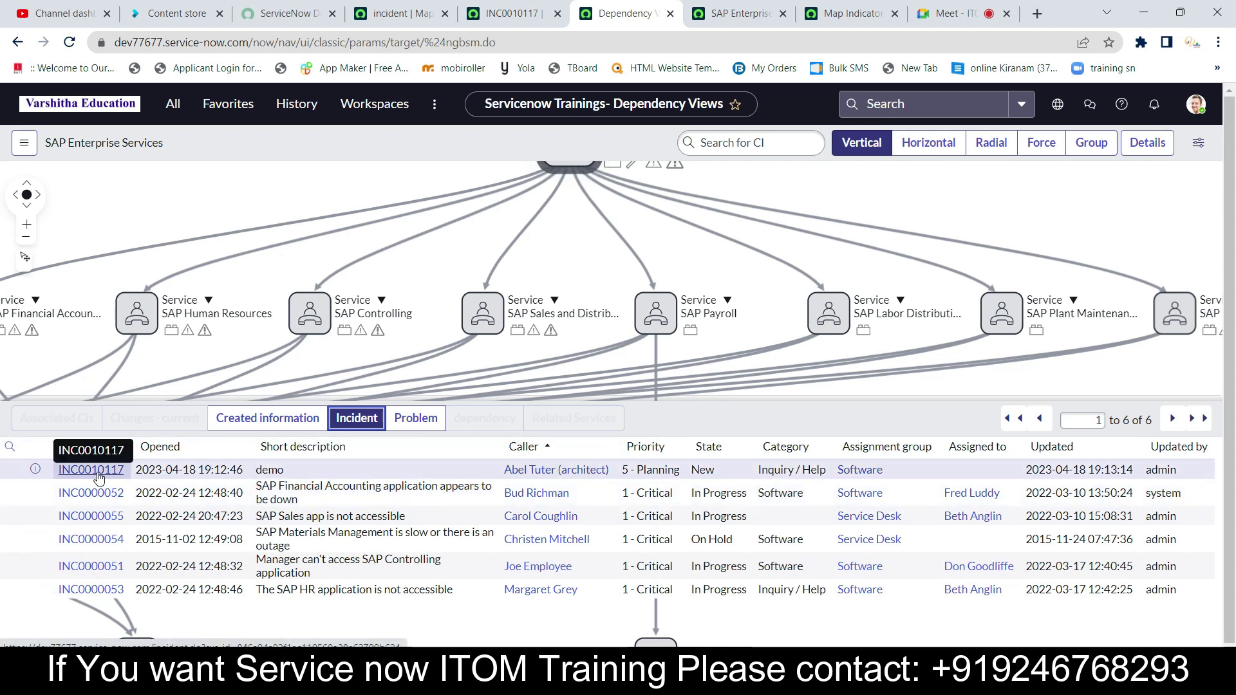
pyautogui.scroll(2, 588, 254)
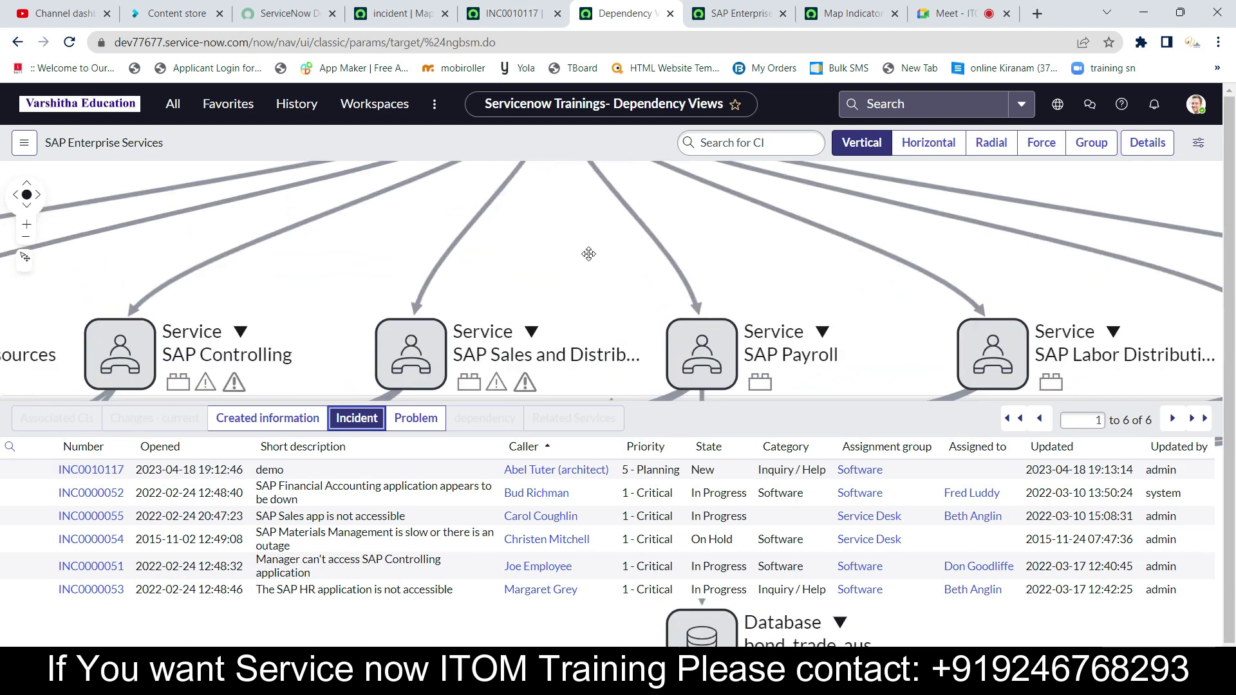
pyautogui.scroll(-3, 588, 254)
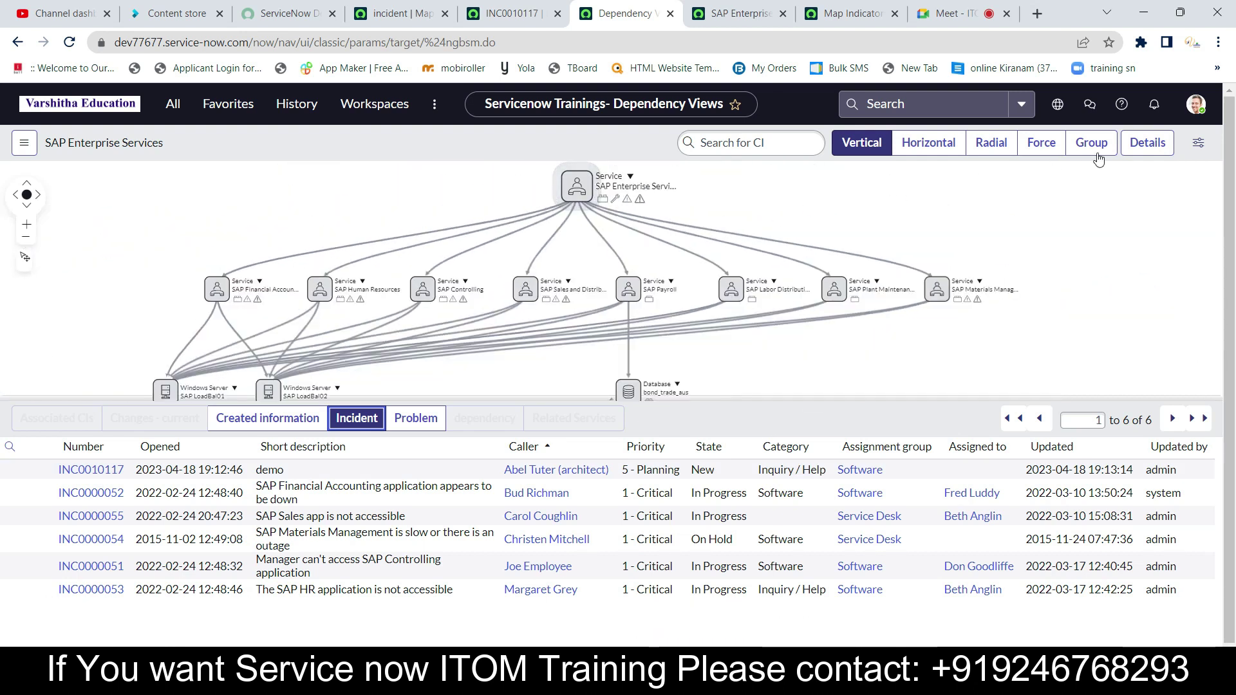
pyautogui.click(1147, 142)
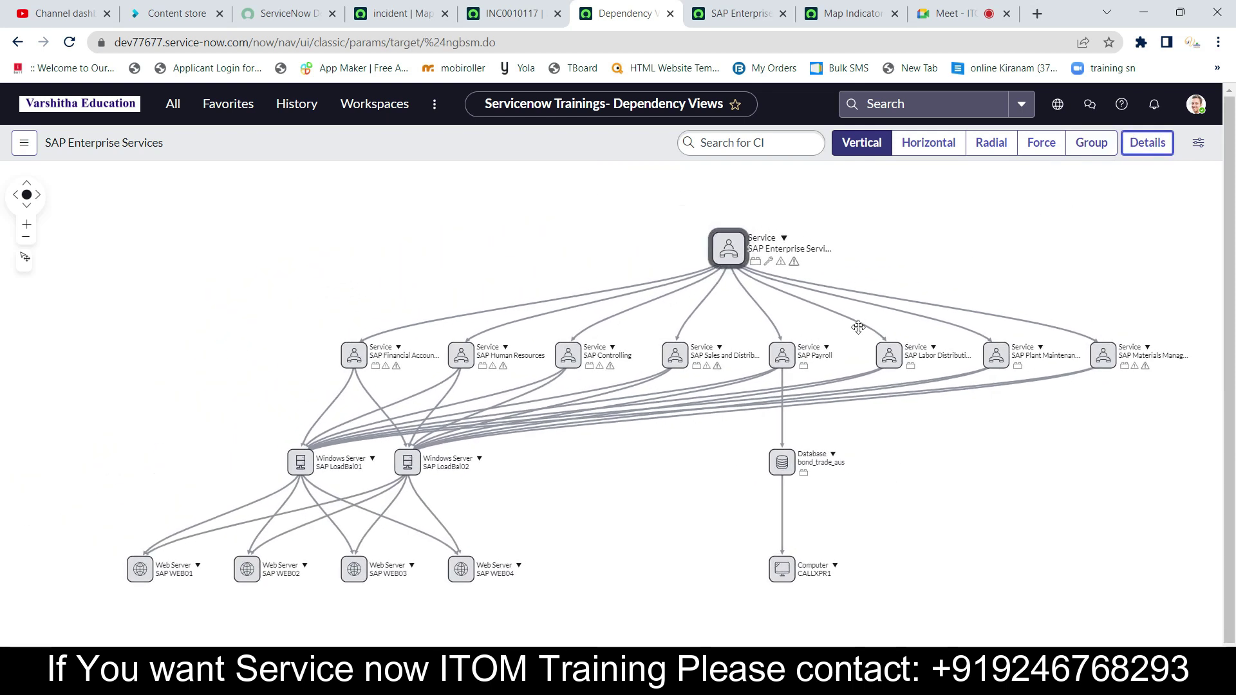
# Switch to the PowerPoint presentation, start the slide show from the task_ci map indicator slide and advance to the next slide
pyautogui.hotkey('alt', 'Tab')
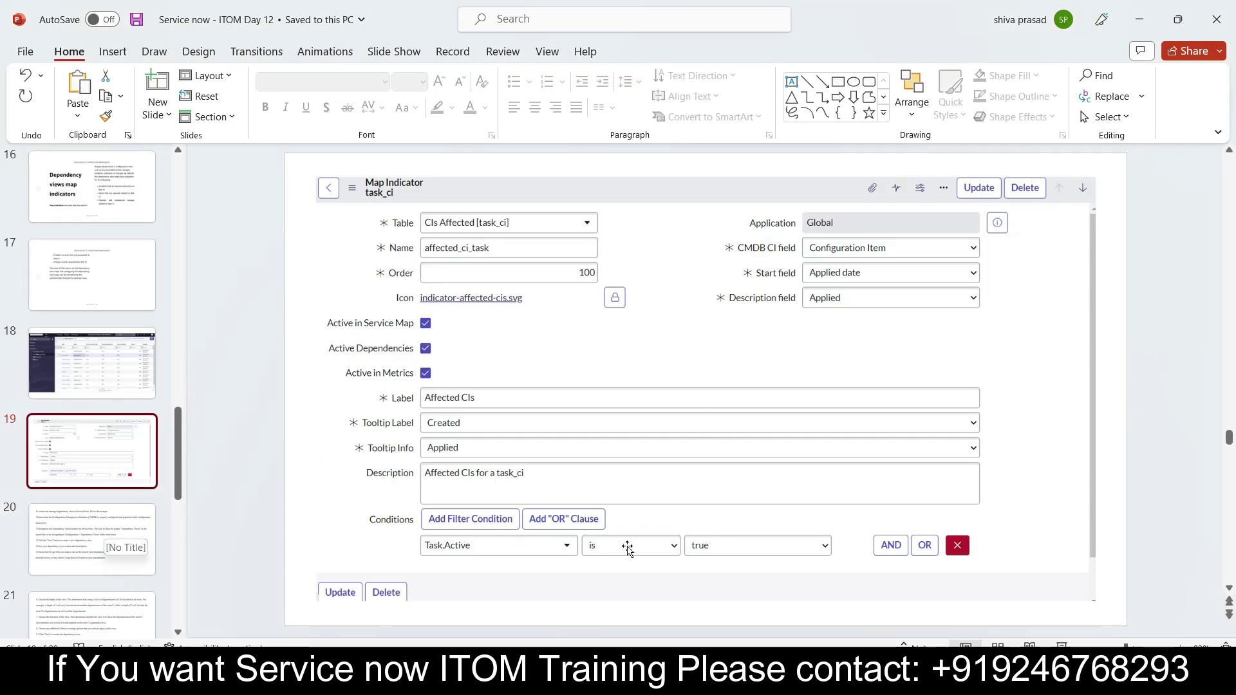
pyautogui.click(1062, 645)
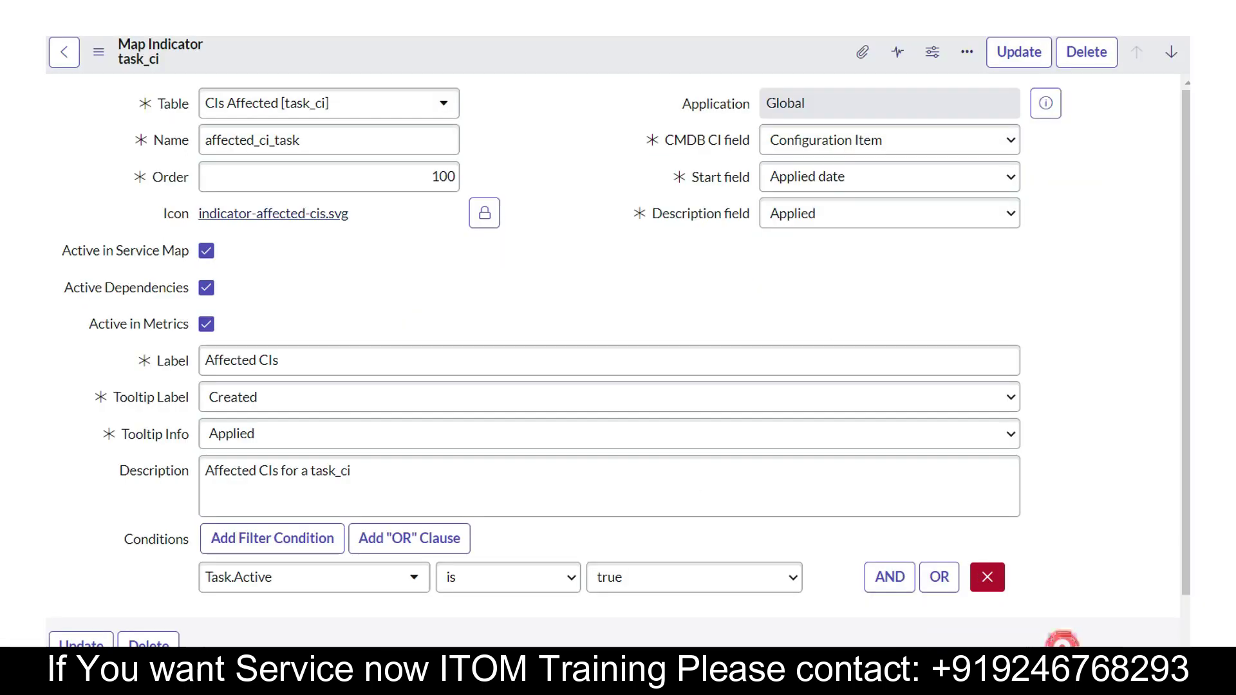
pyautogui.click(974, 328)
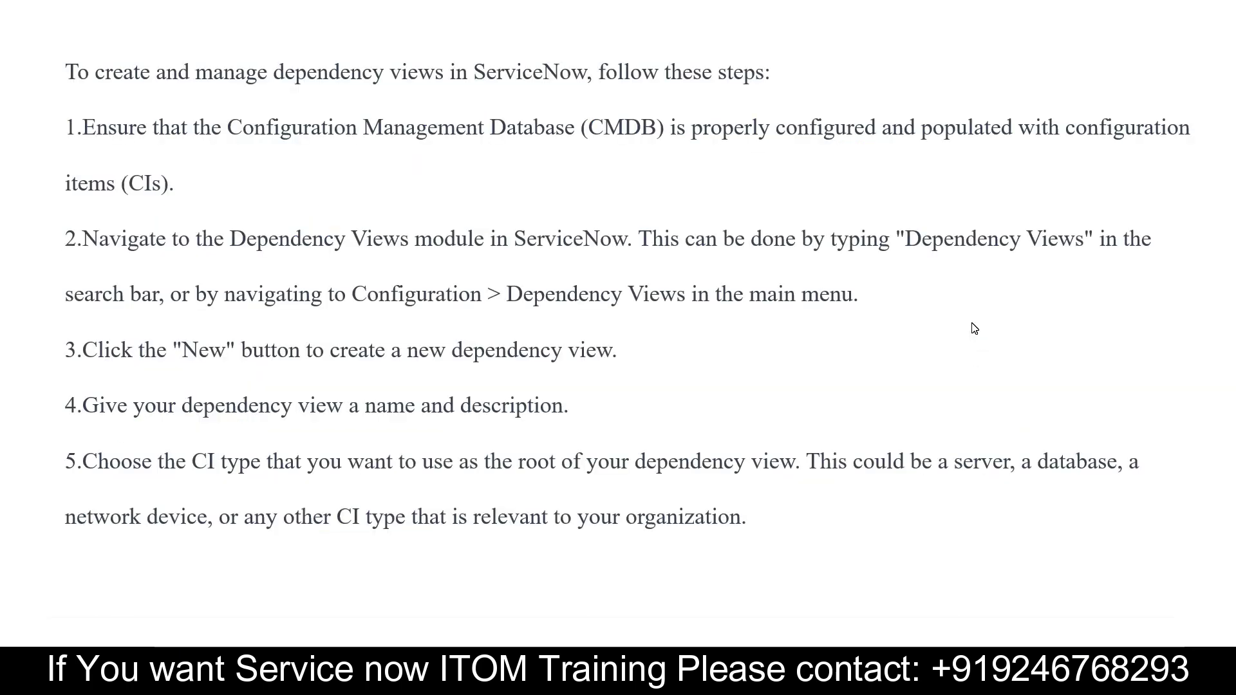